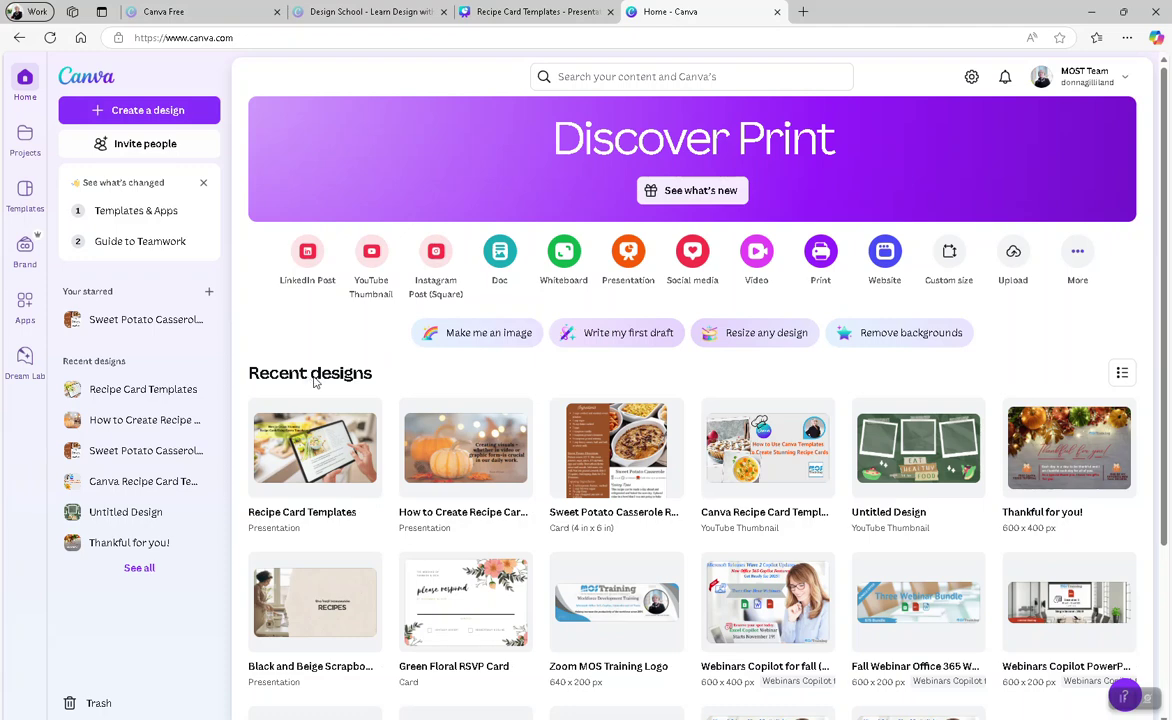
Browse the recent designs, then view the Business and Social Media categories of the template library.
scroll(320, 380, "down", 2)
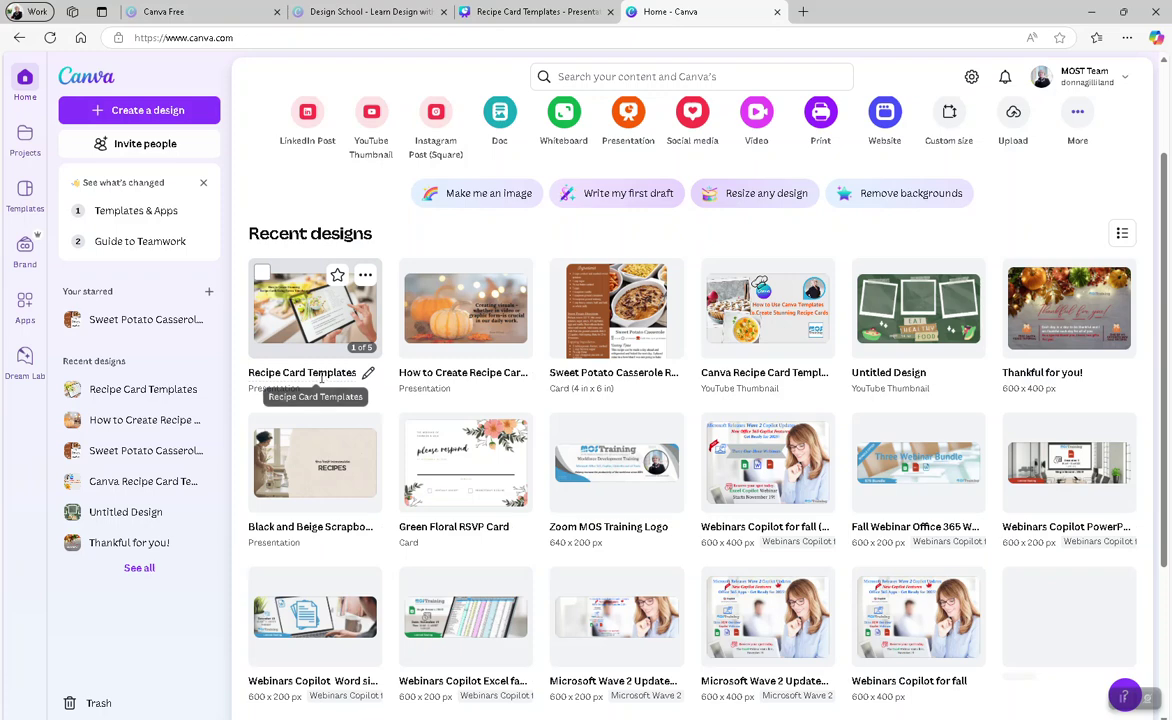
scroll(320, 420, "up", 2)
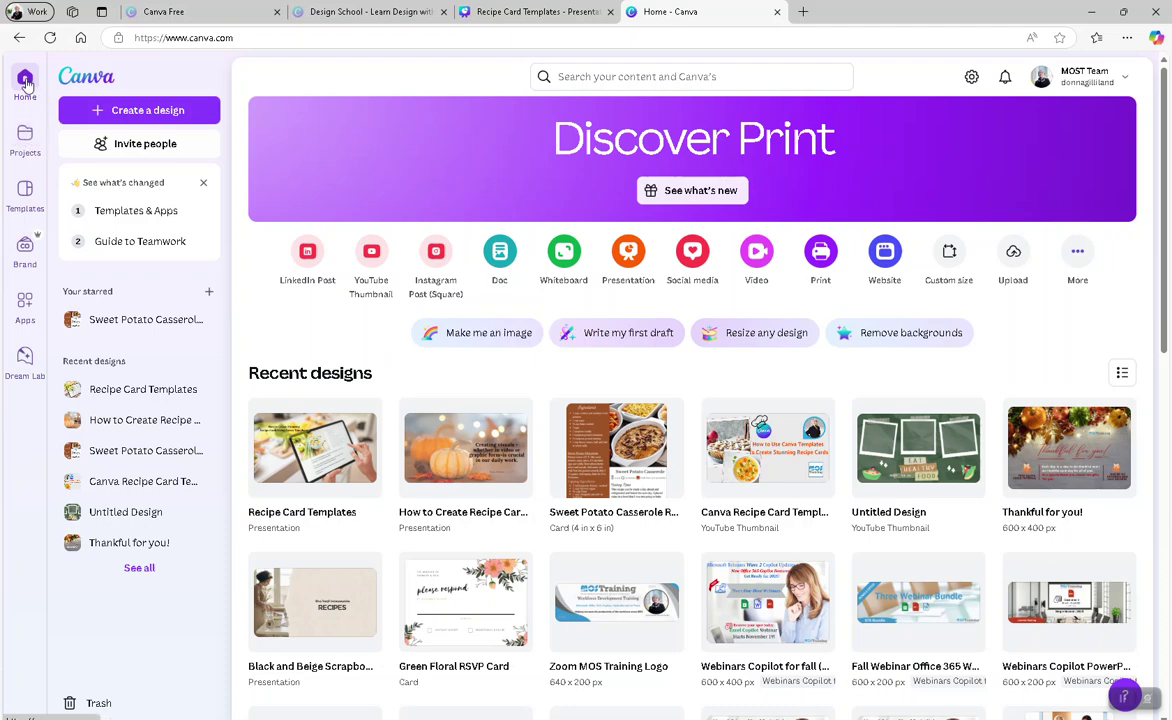
left_click(25, 193)
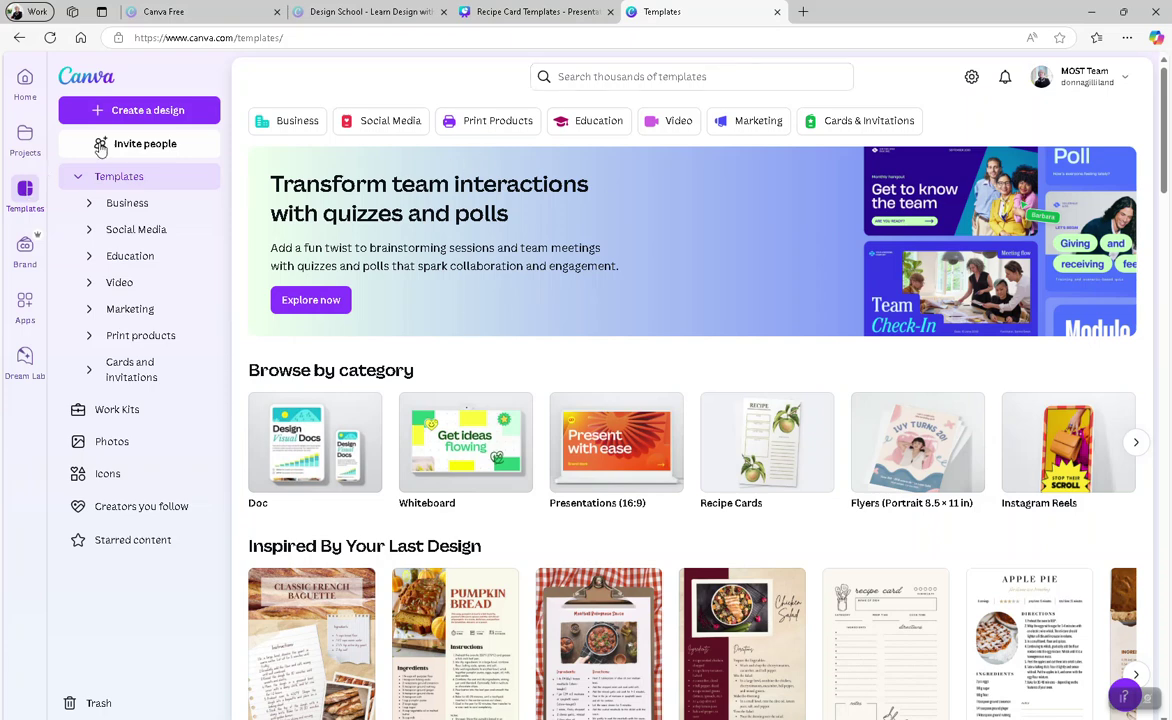
left_click(294, 122)
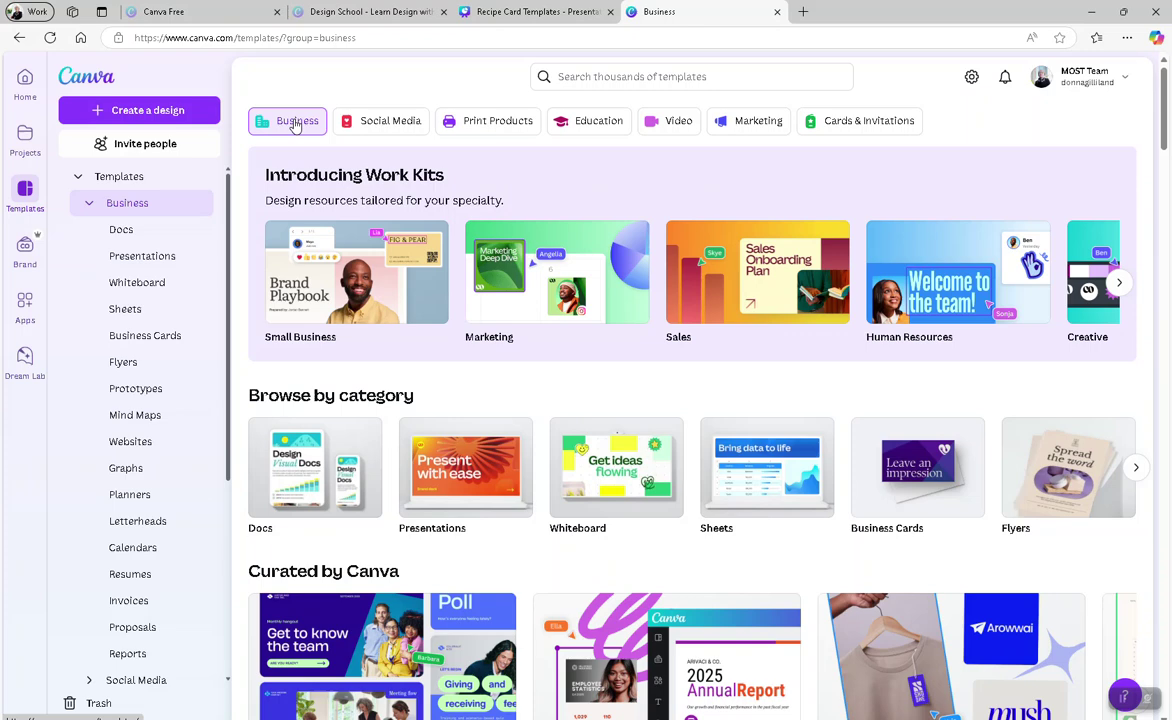
left_click(405, 122)
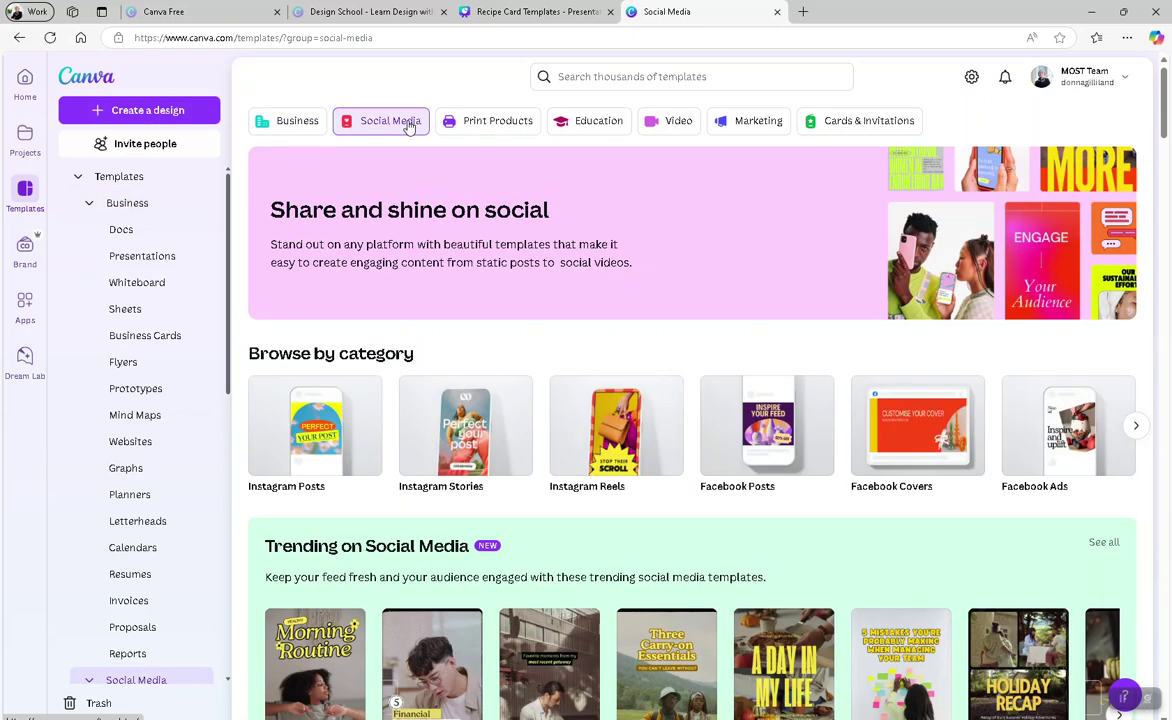
left_click(295, 124)
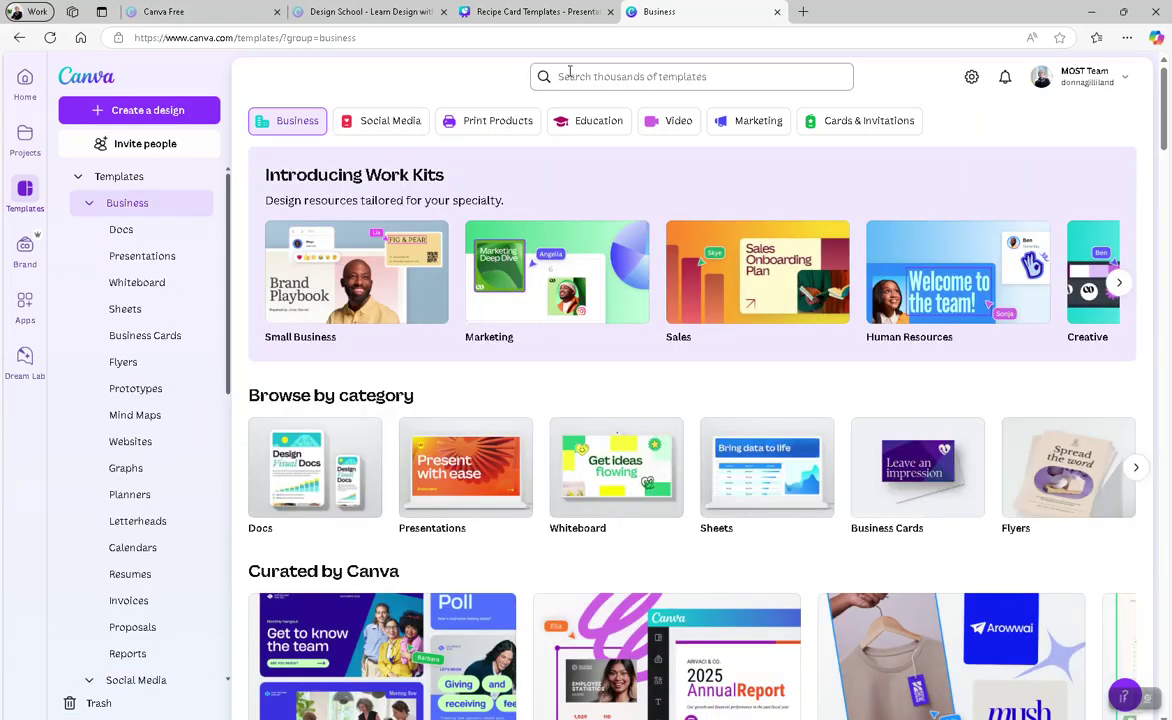
left_click(570, 72)
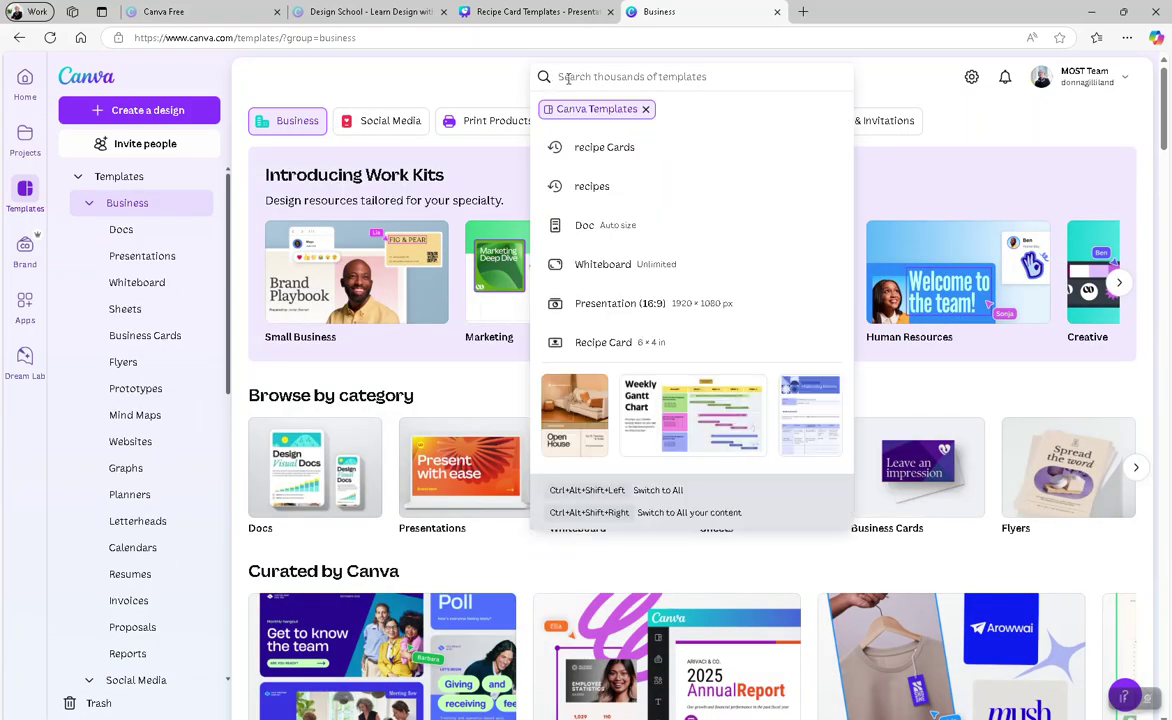
left_click(875, 90)
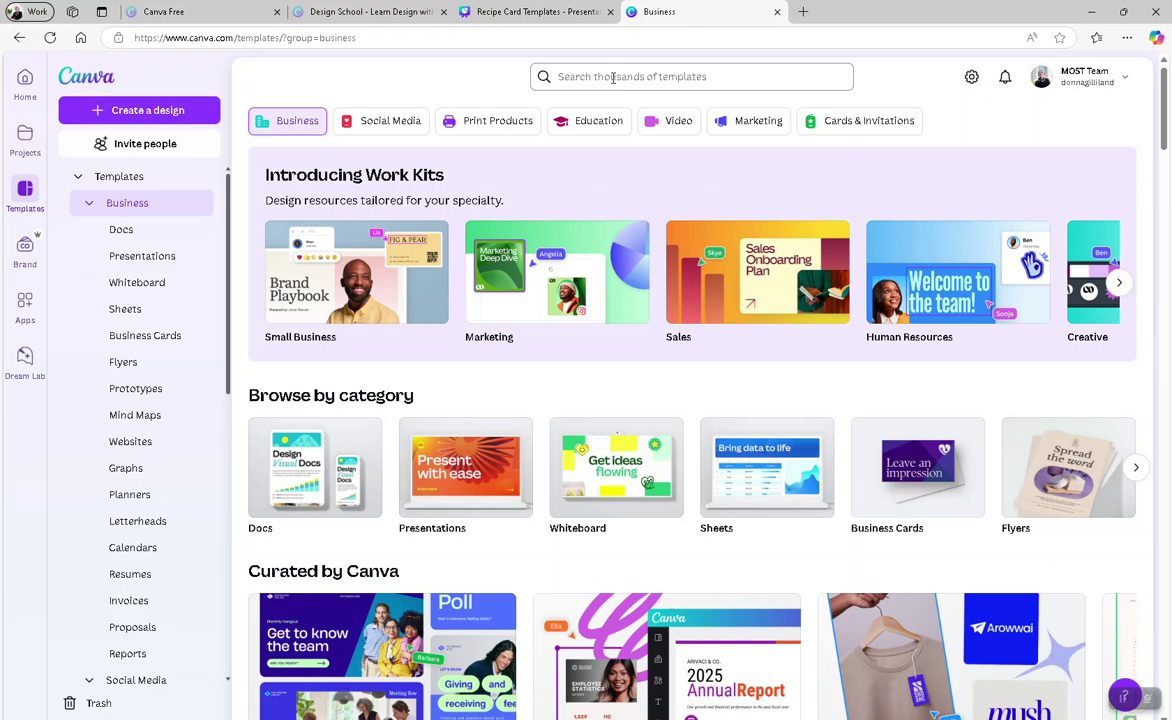
left_click(612, 77)
Search the full template library for "Recipe Cards".
left_click(25, 190)
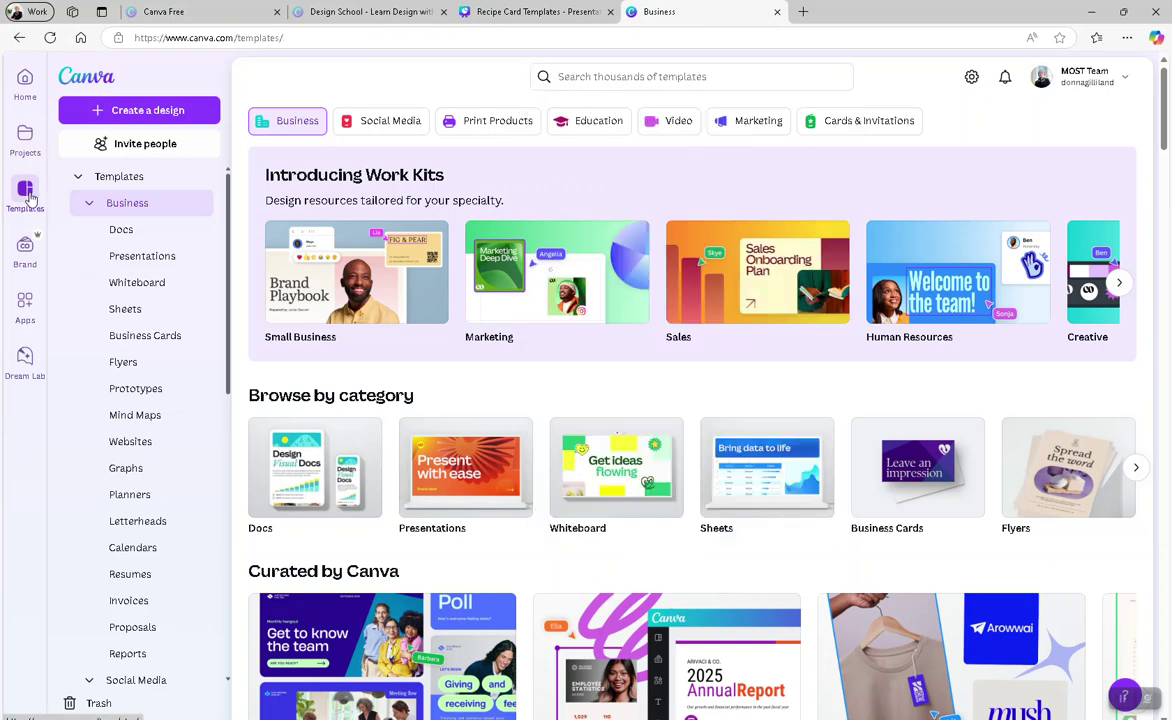
left_click(619, 77)
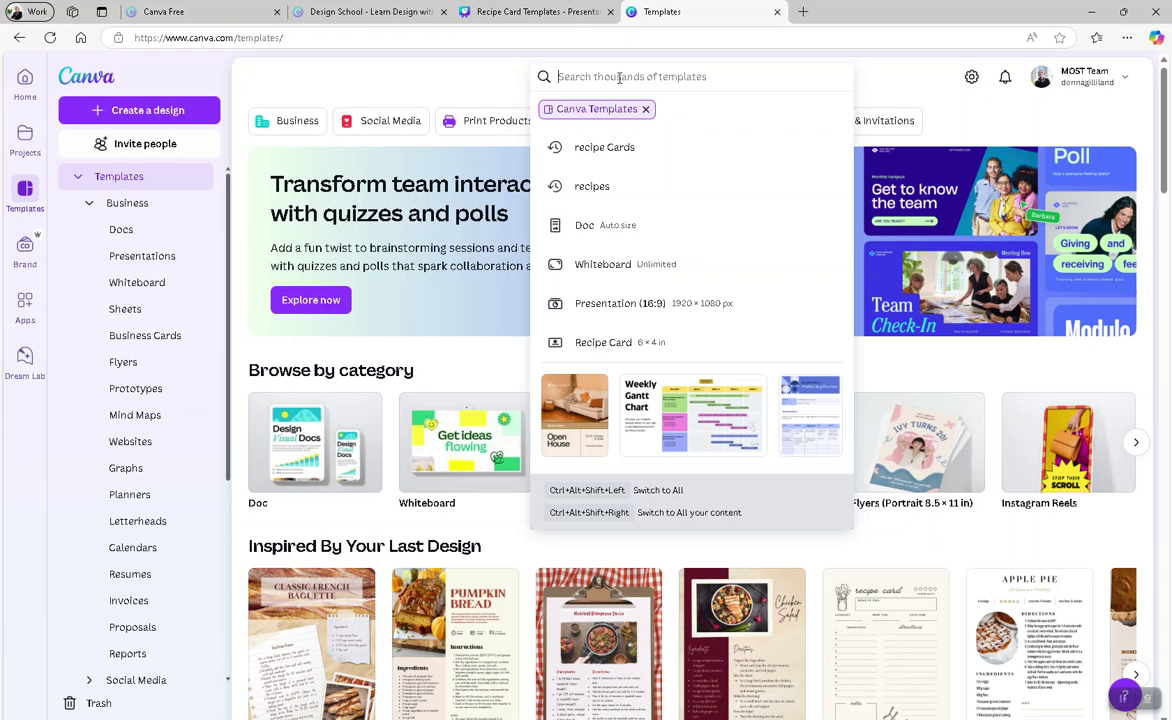
type("R")
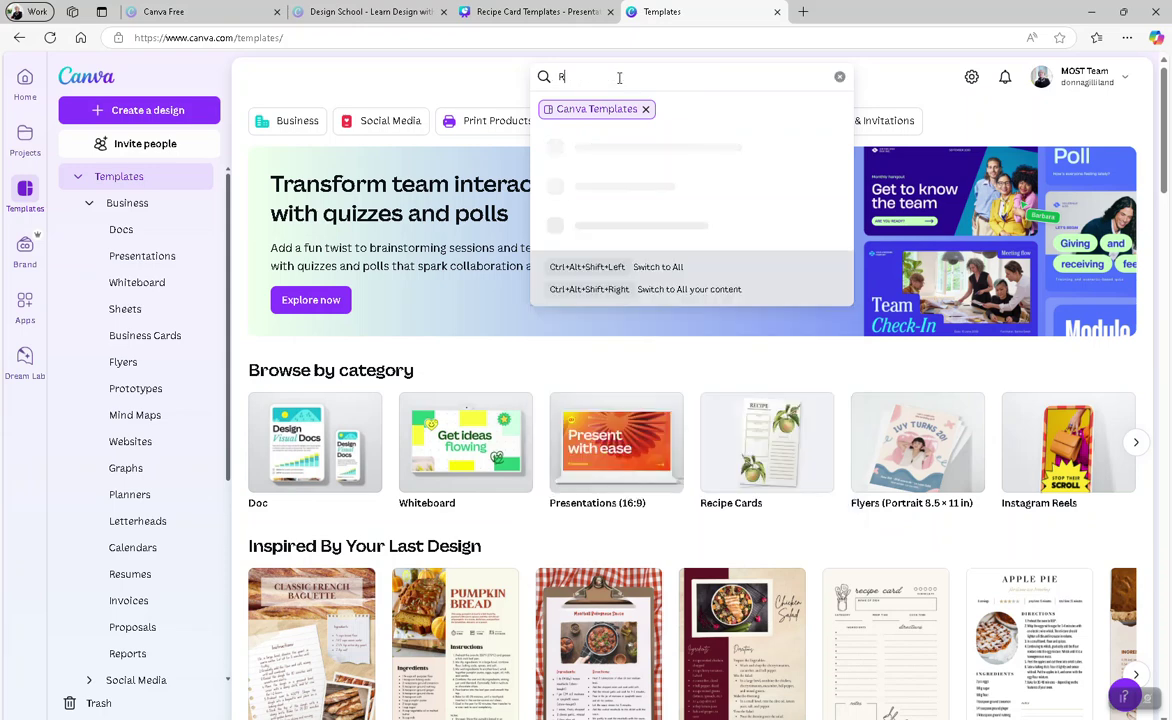
type("ecipe Cards")
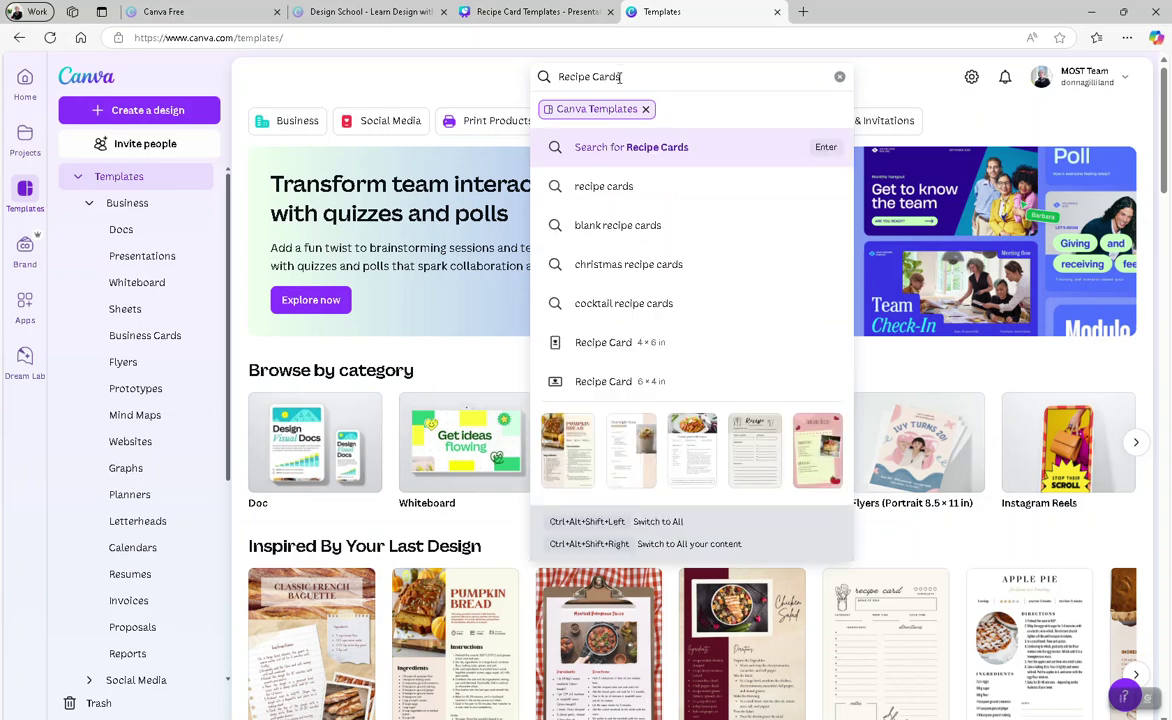
key("Return")
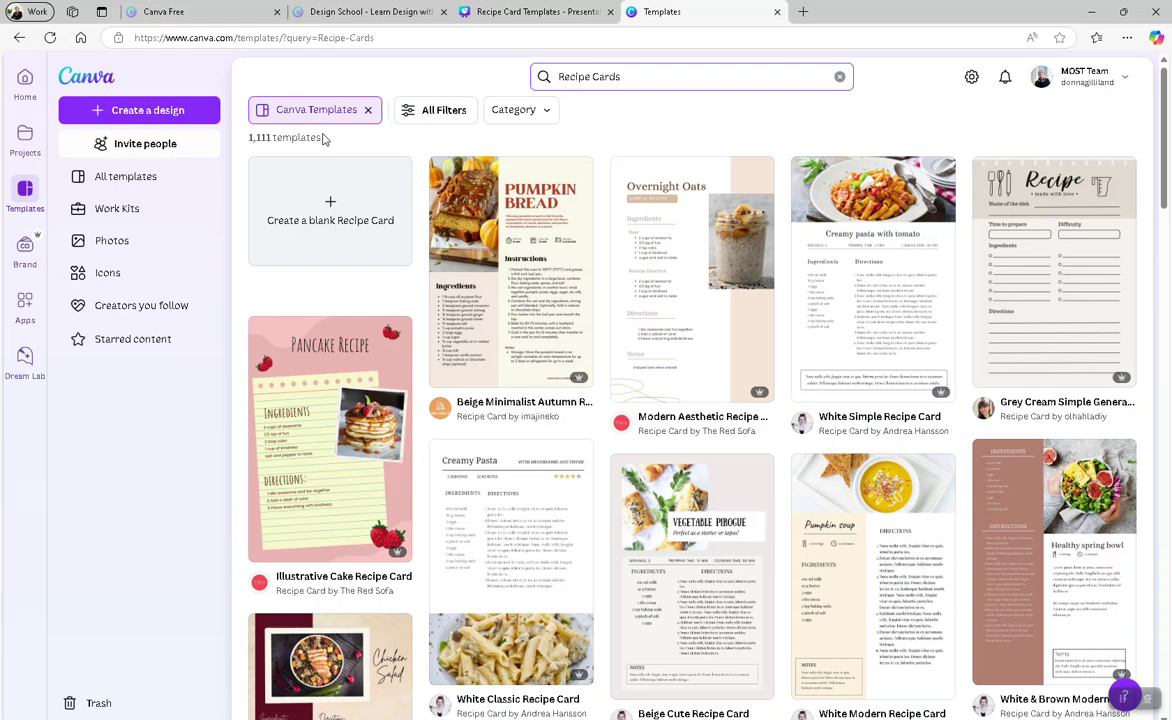
Look through the recipe card results and open the Beige Minimalist Autumn Recipe Card template for pumpkin bread.
scroll(626, 243, "down", 1)
scroll(626, 243, "down", 3)
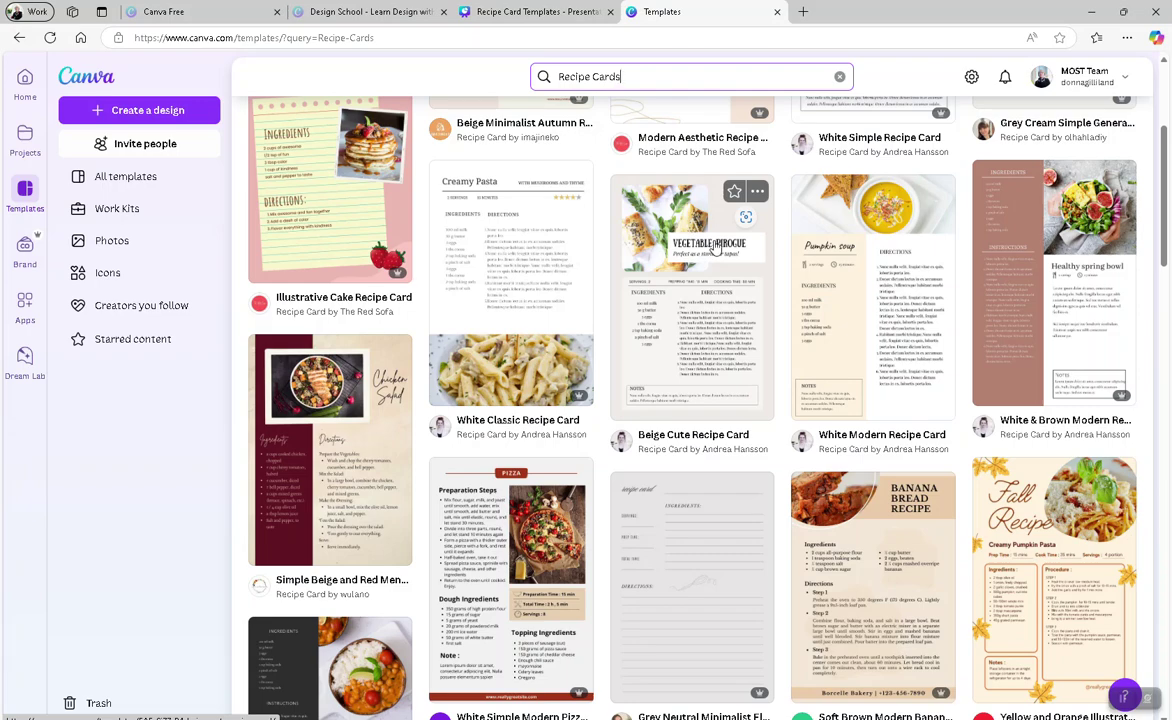
scroll(713, 247, "down", 3)
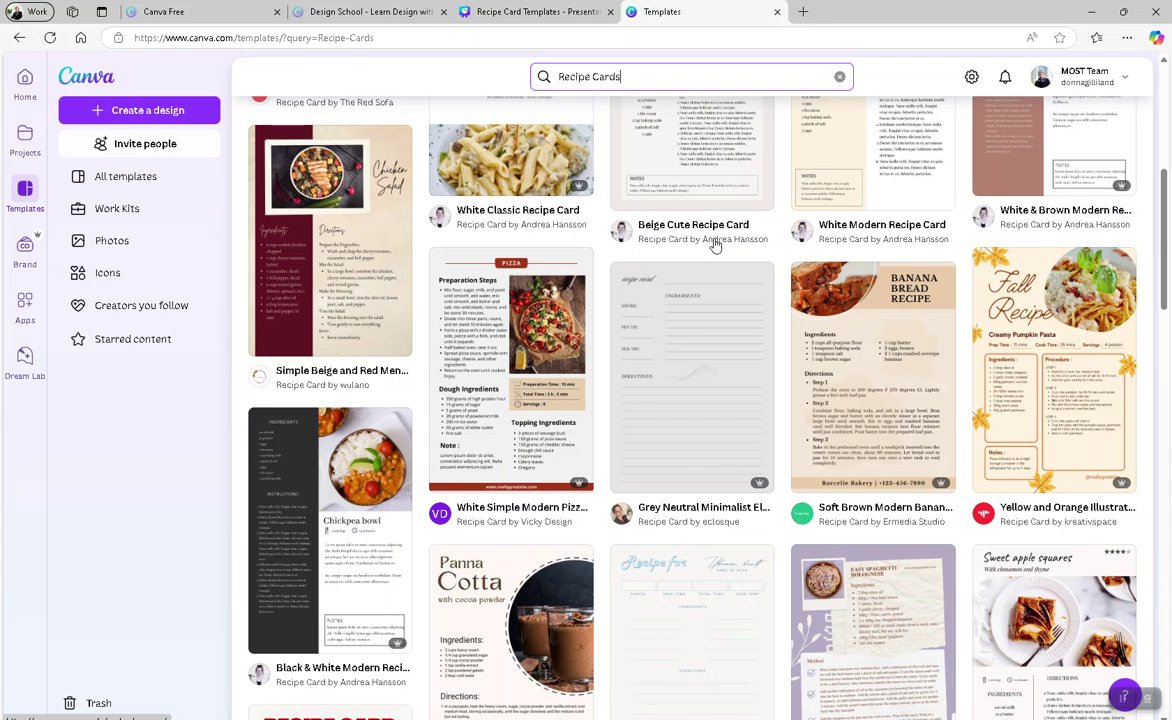
scroll(713, 247, "down", 1)
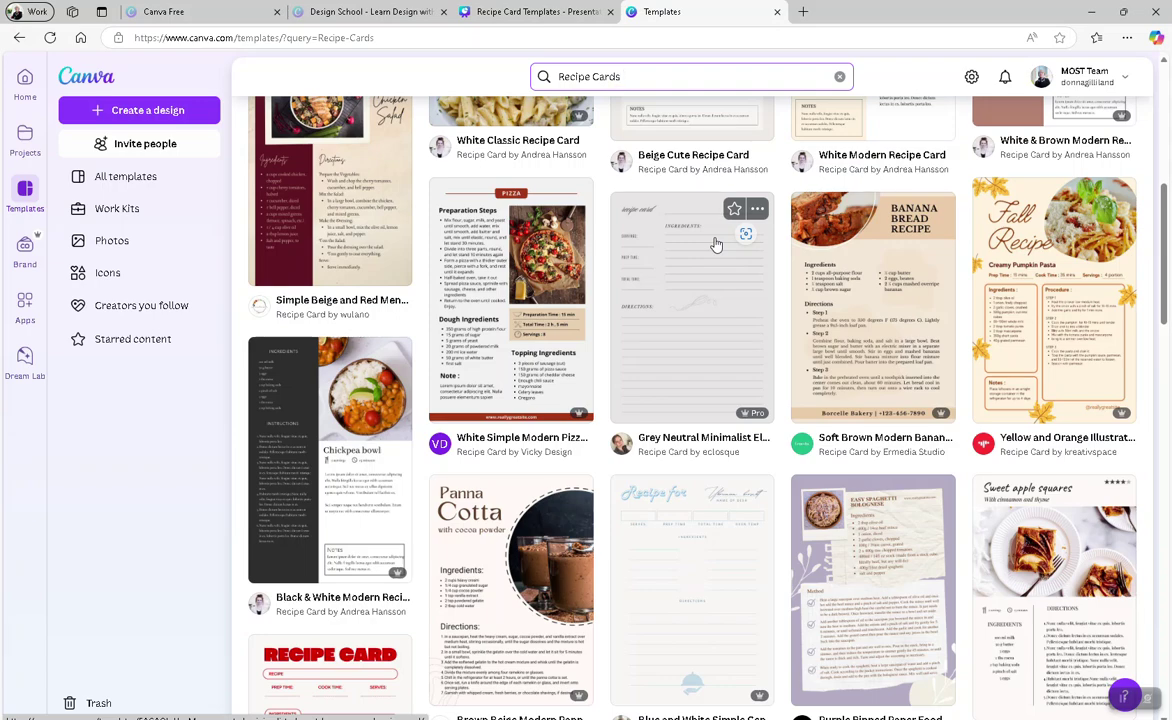
scroll(730, 322, "down", 1)
scroll(730, 322, "down", 1)
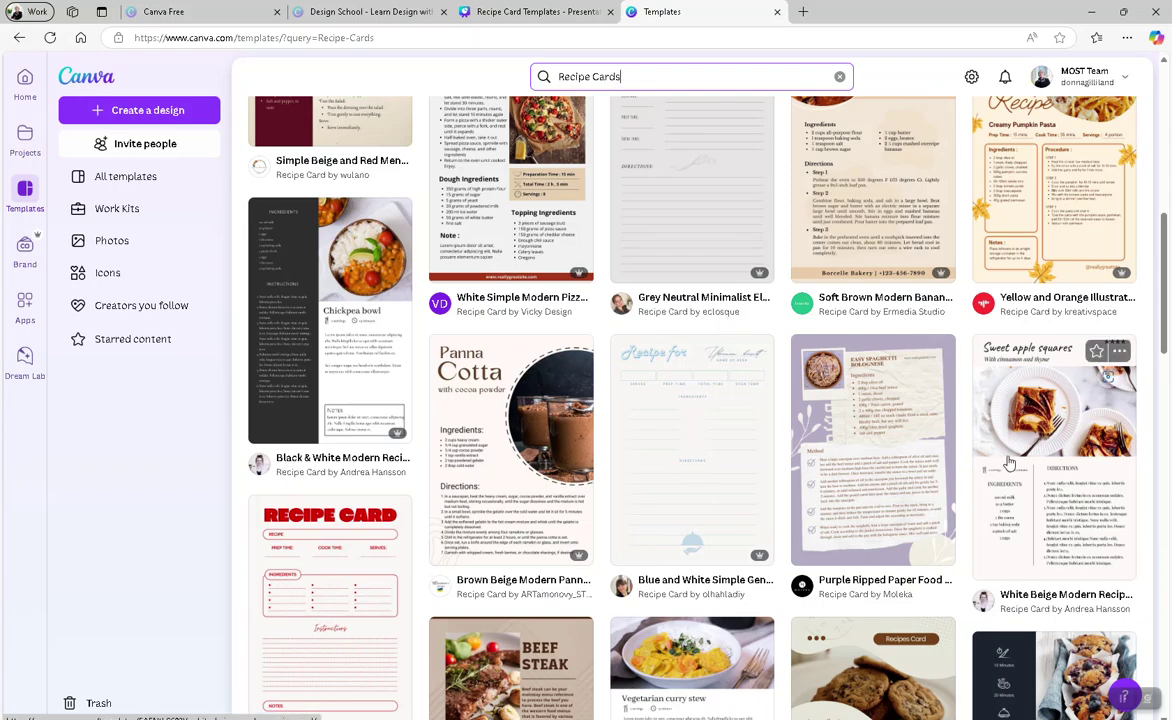
scroll(910, 440, "up", 10)
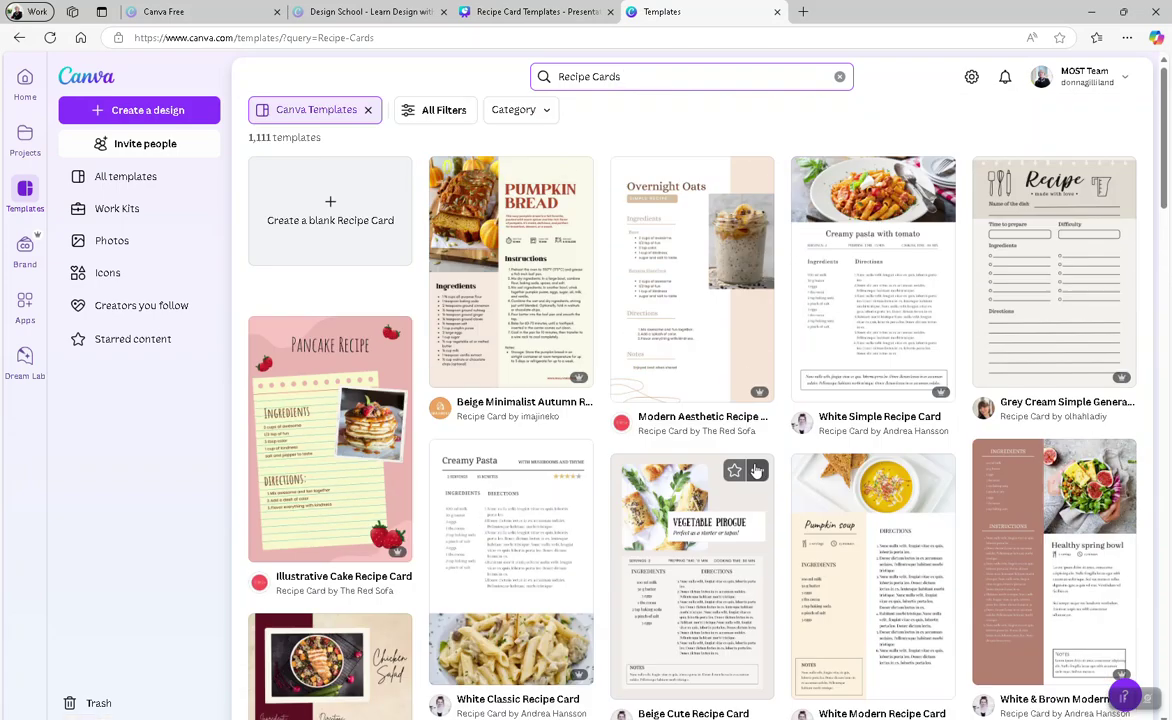
left_click(552, 235)
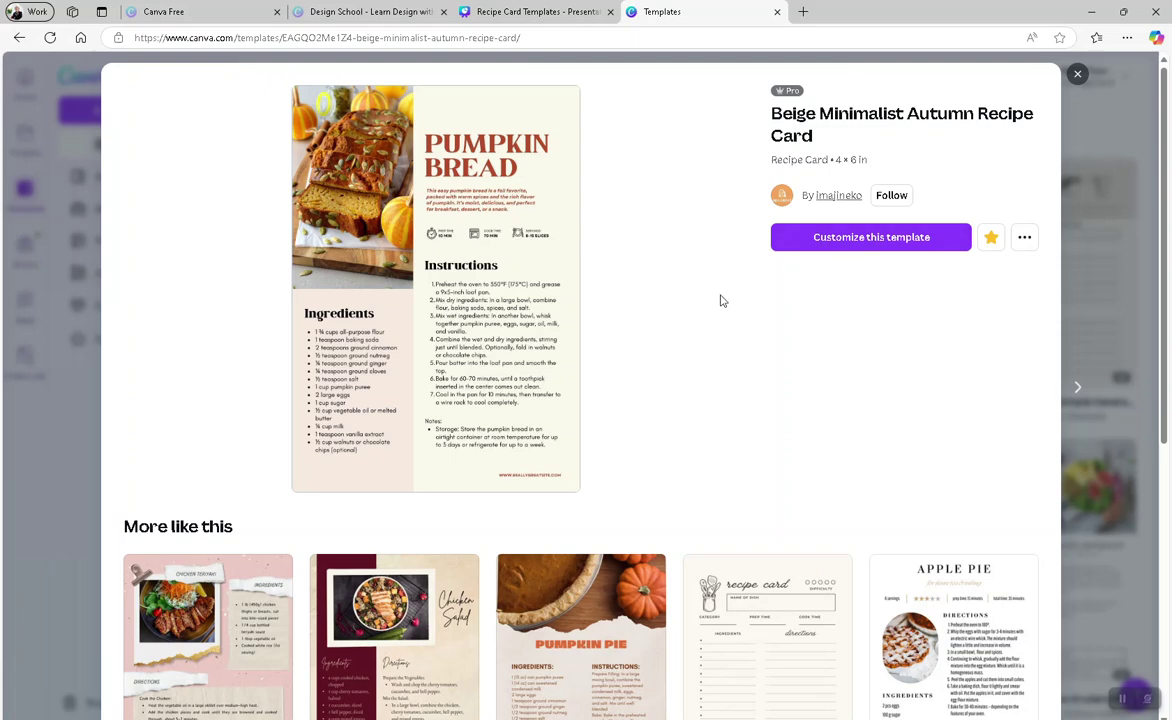
Examine the similar recipe card templates suggested below the pumpkin bread template's preview.
scroll(718, 305, "down", 1)
scroll(712, 310, "down", 3)
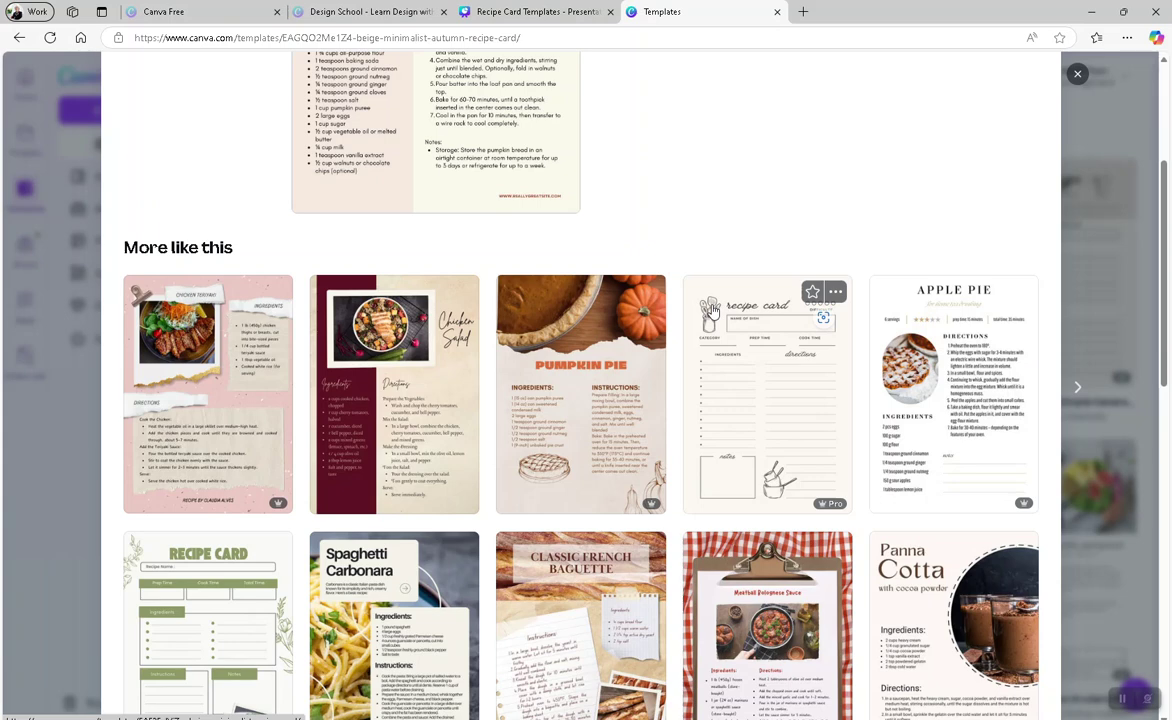
scroll(640, 285, "up", 4)
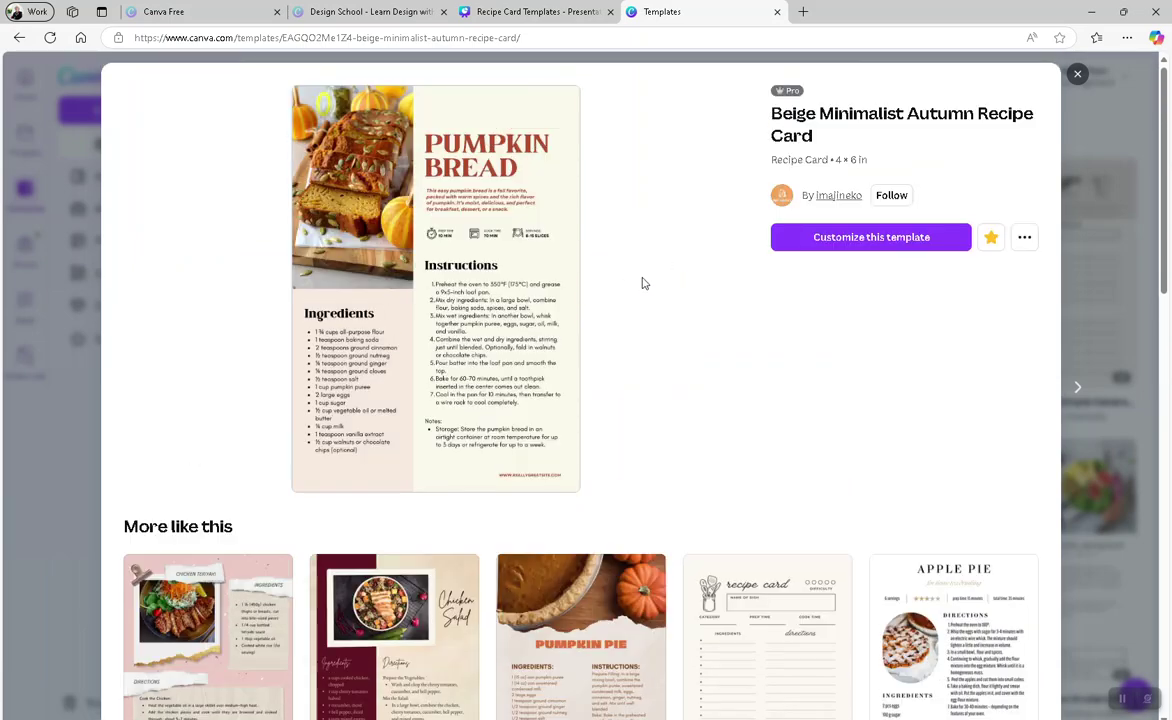
scroll(643, 283, "down", 4)
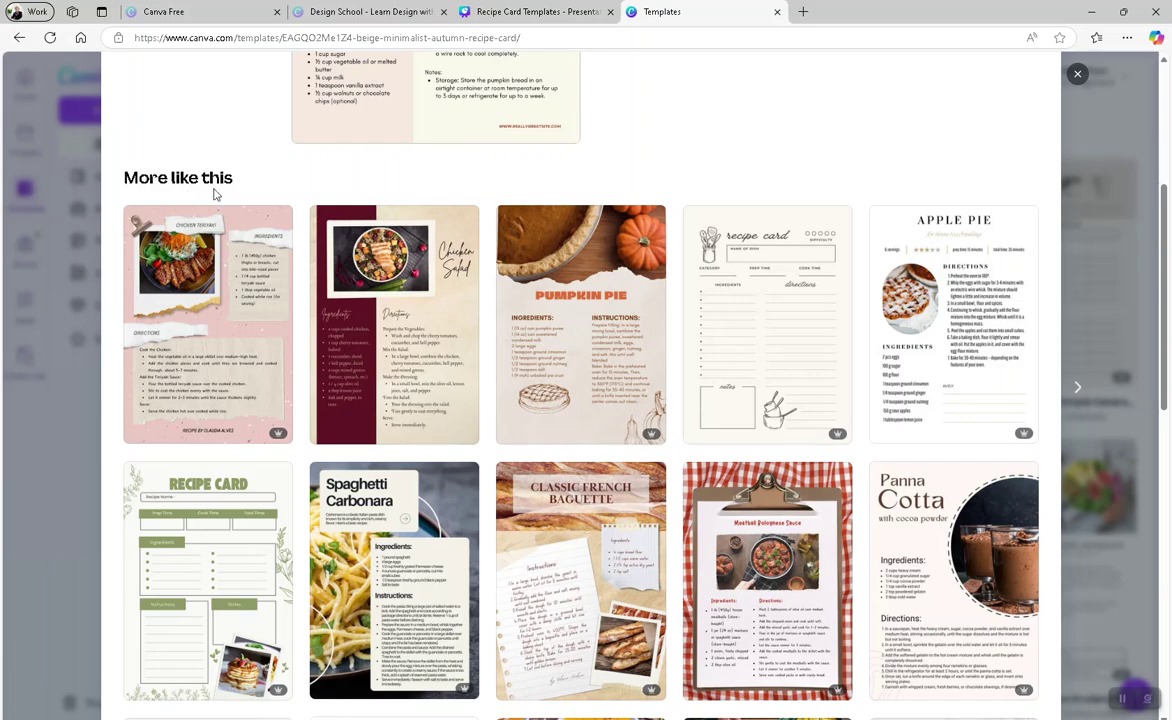
scroll(400, 228, "down", 3)
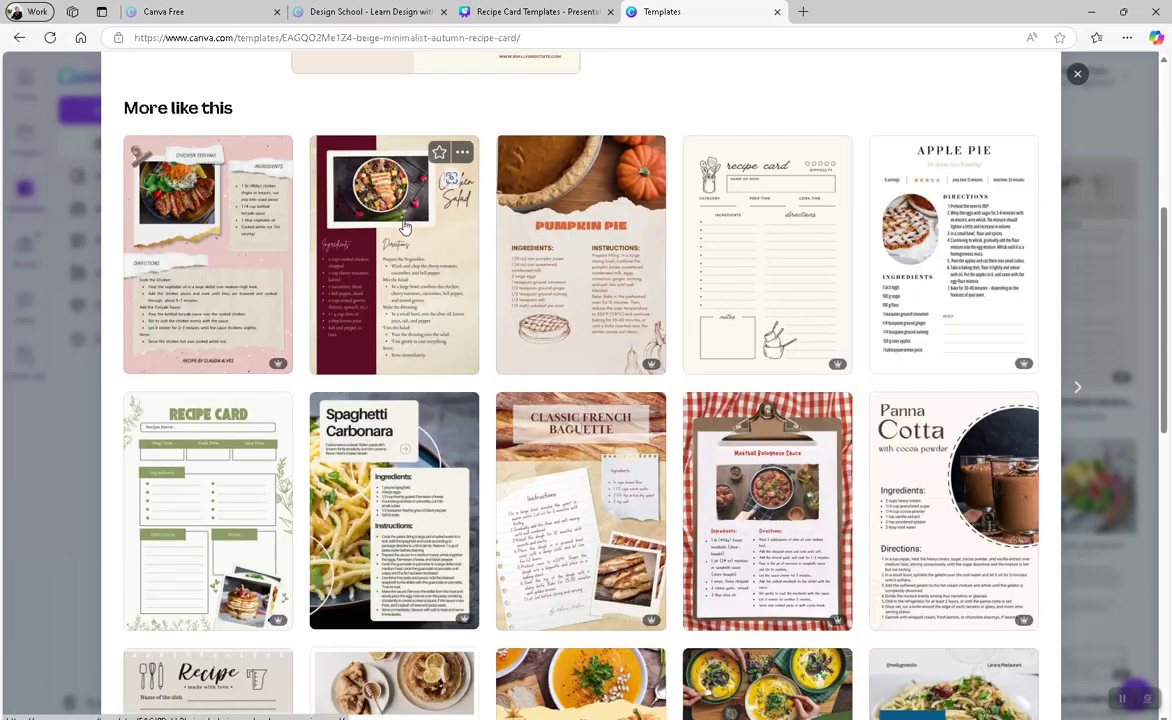
scroll(405, 228, "down", 3)
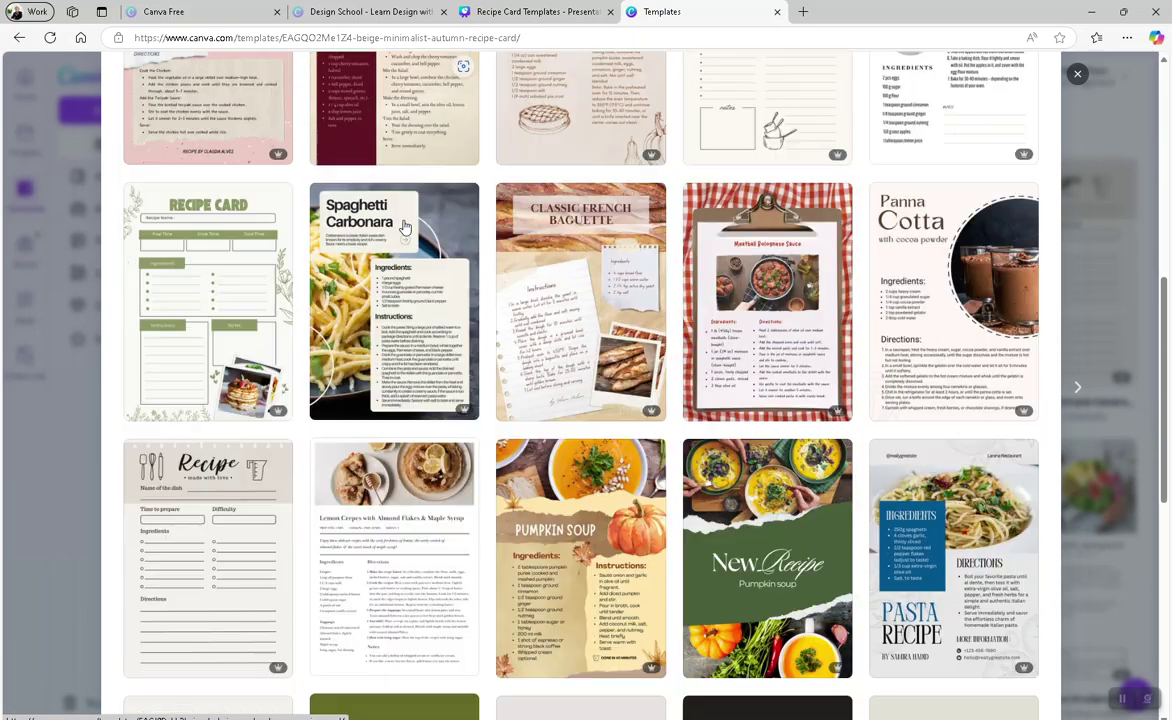
scroll(405, 228, "down", 7)
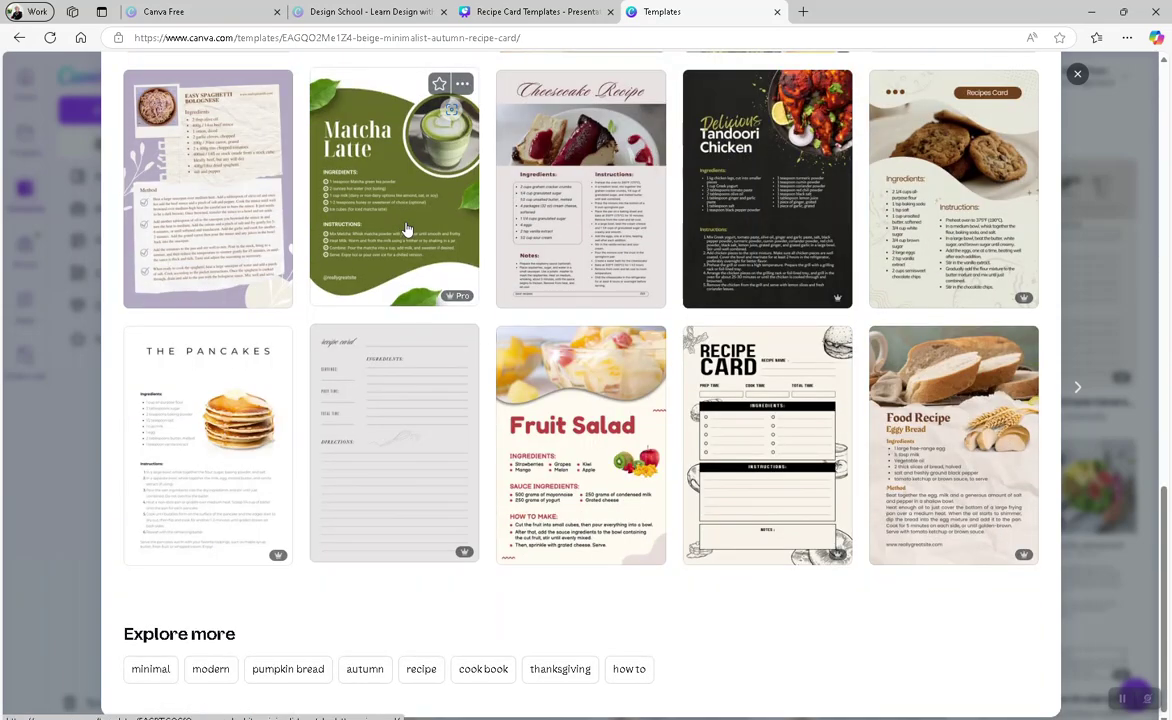
scroll(468, 250, "up", 9)
scroll(470, 250, "up", 5)
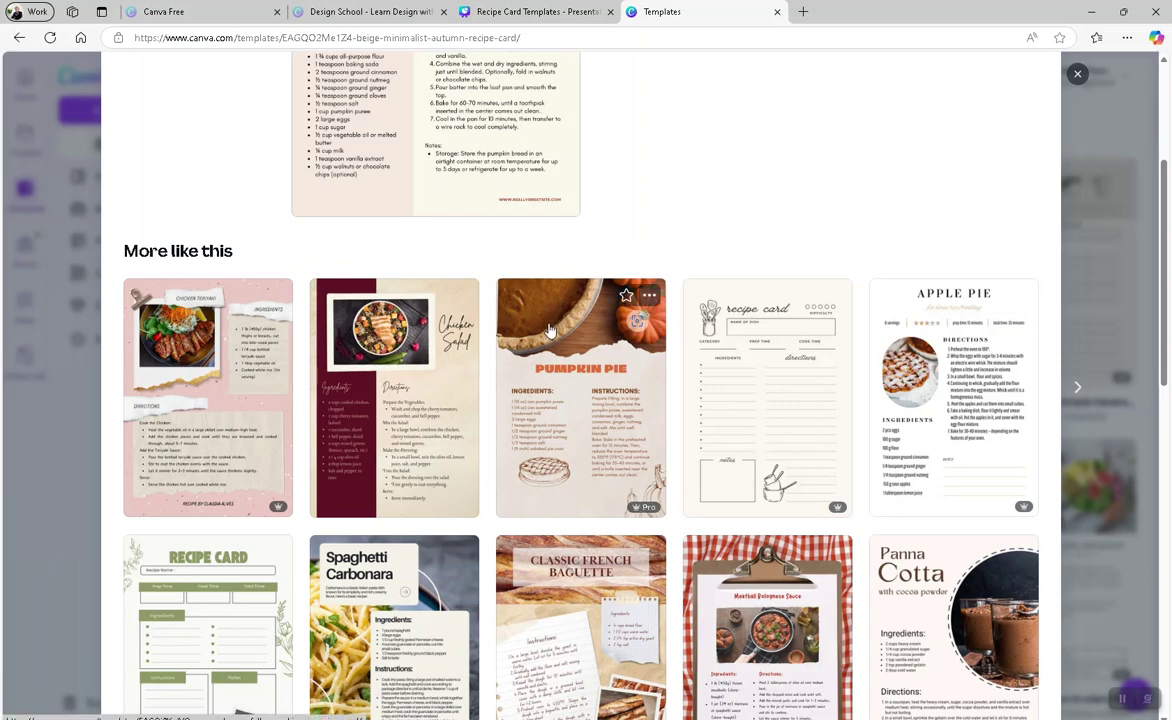
scroll(725, 233, "up", 2)
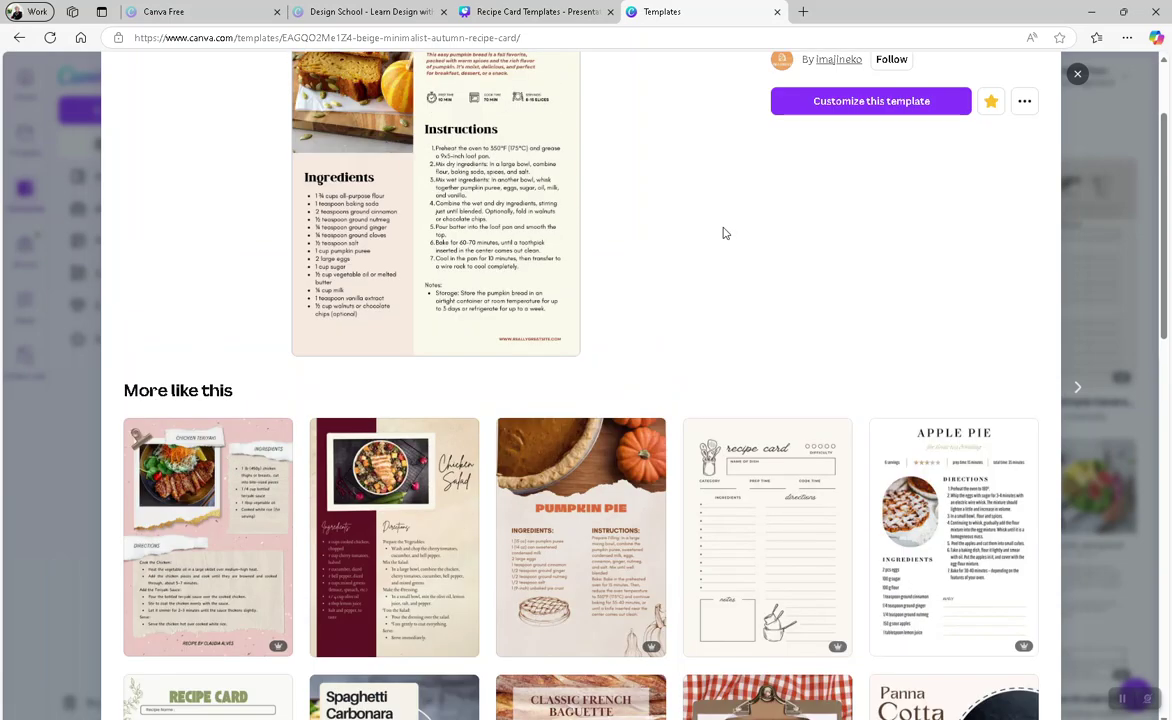
scroll(835, 278, "down", 2)
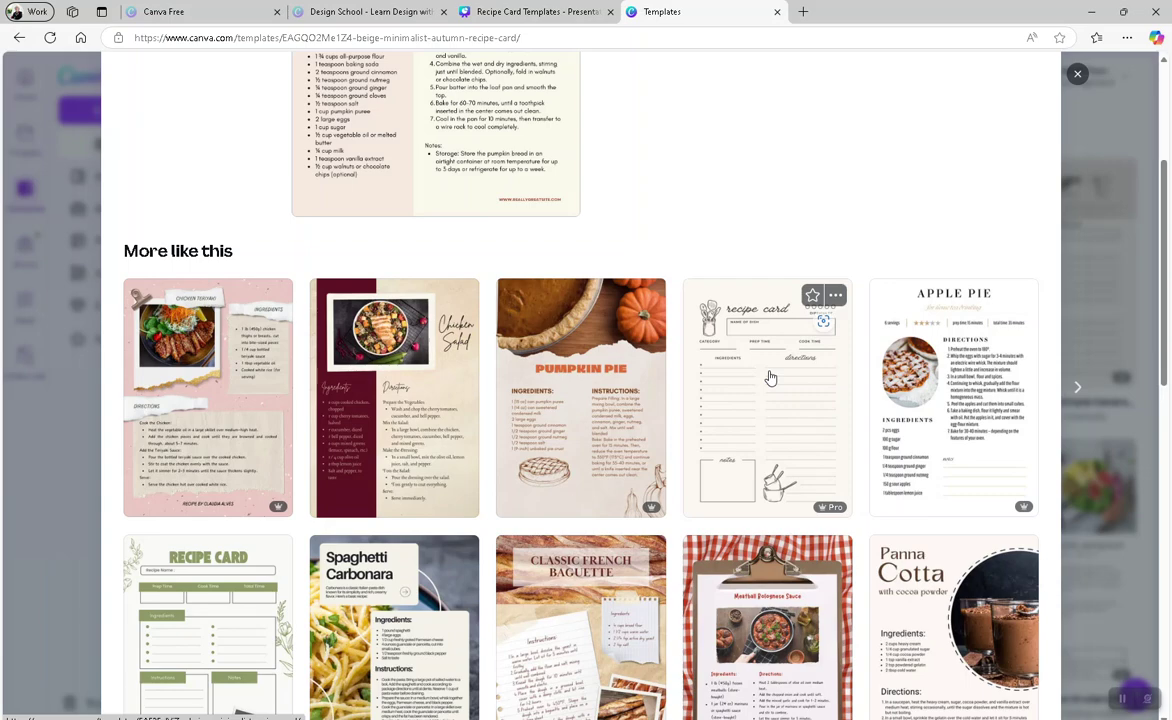
Create an editable design from the Beige Minimalist Autumn Recipe Card template and rename it "Pumpkin Bread".
scroll(838, 290, "up", 3)
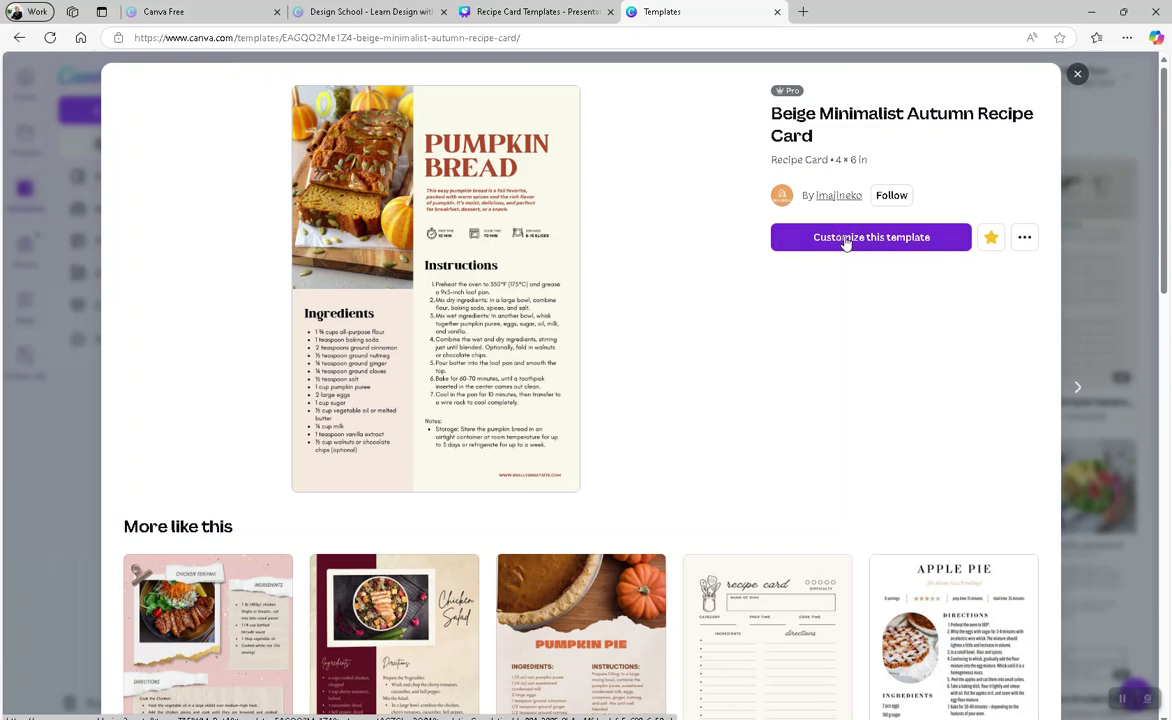
left_click(855, 240)
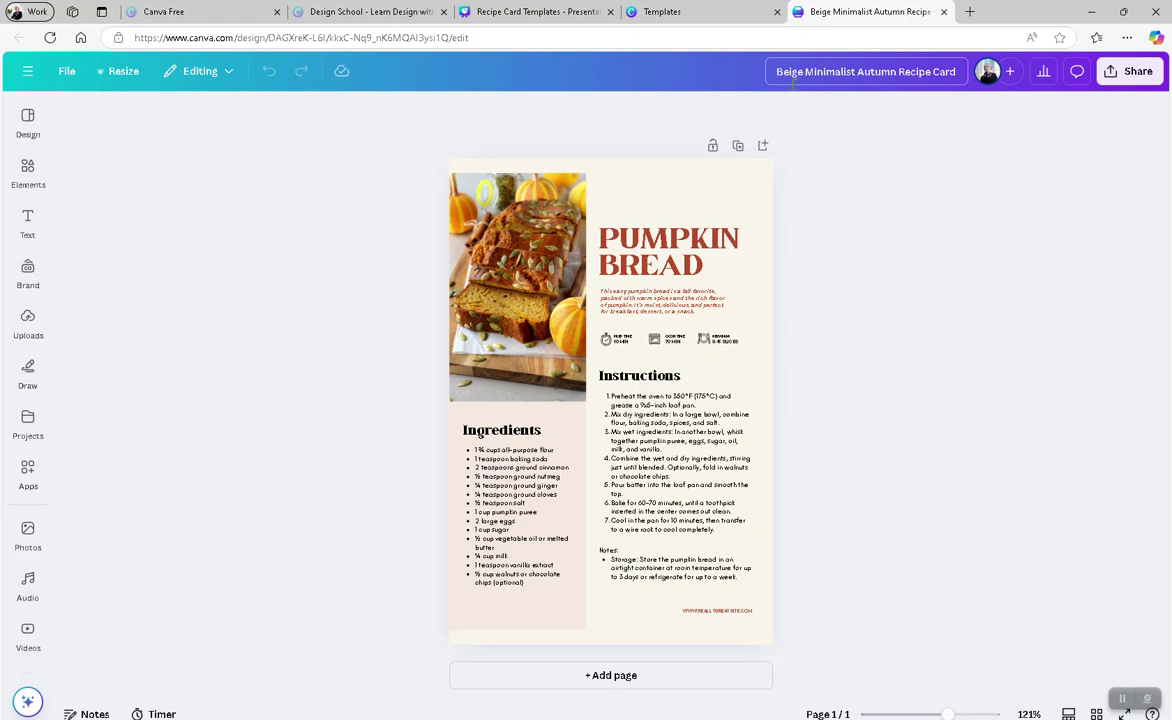
left_click_drag(778, 71, 964, 68)
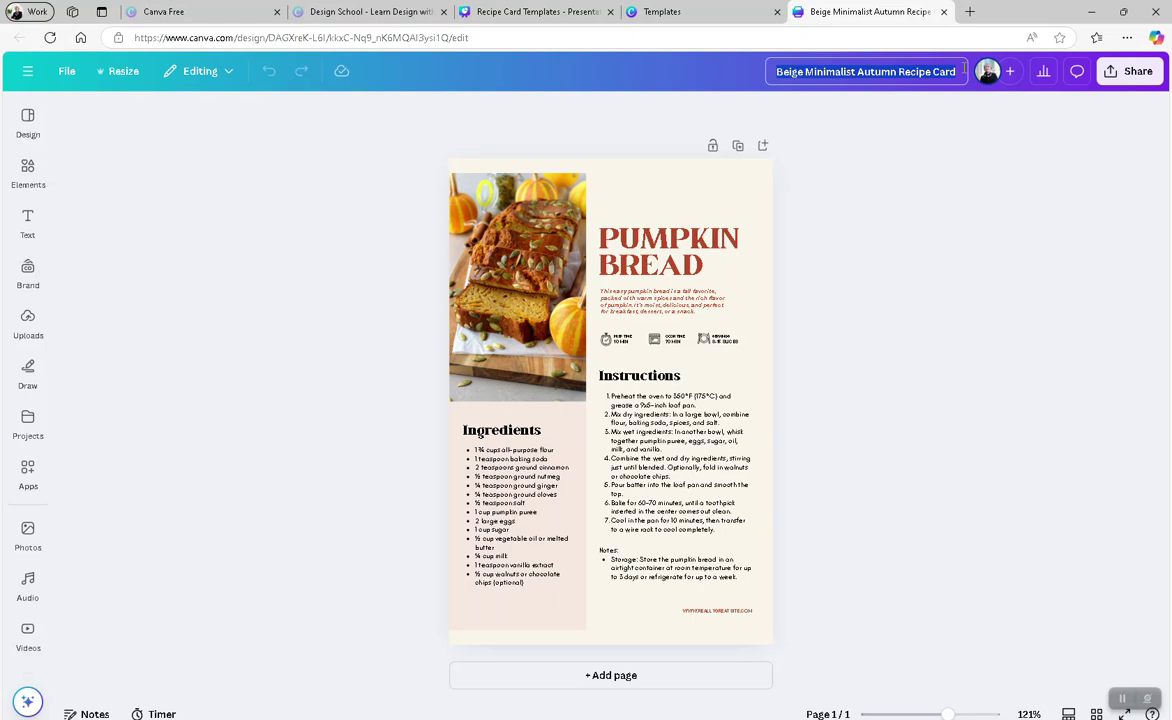
key("BackSpace")
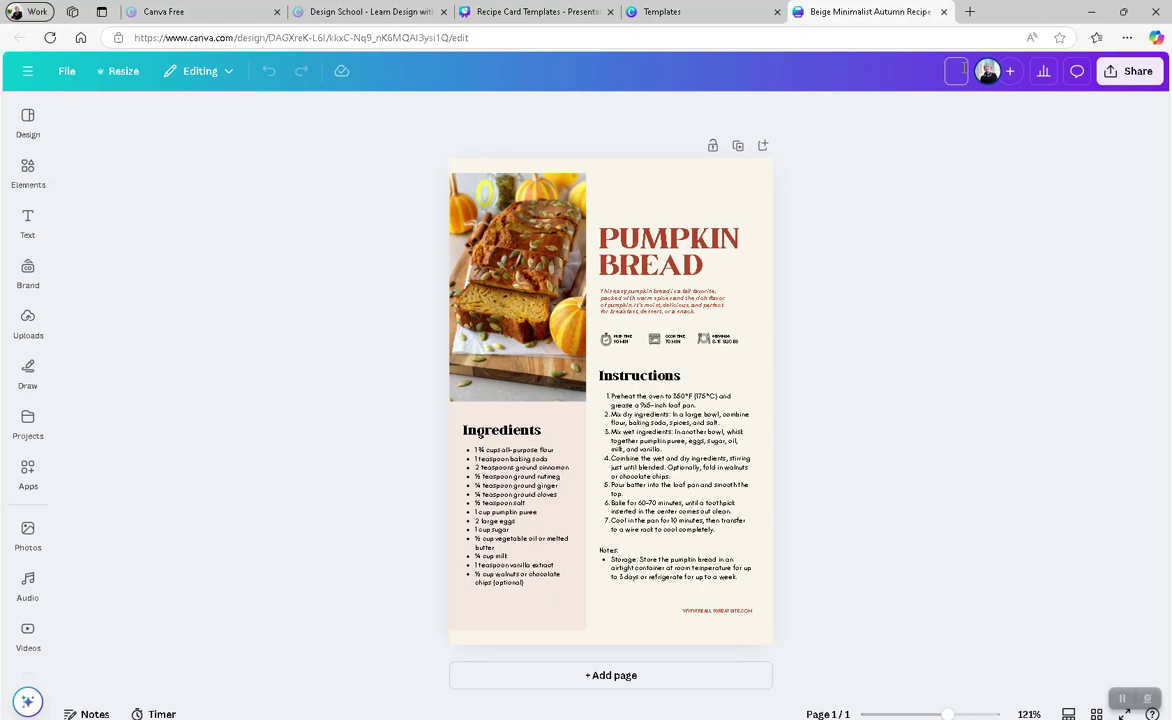
type("Pumpking")
key("BackSpace")
type("Bread")
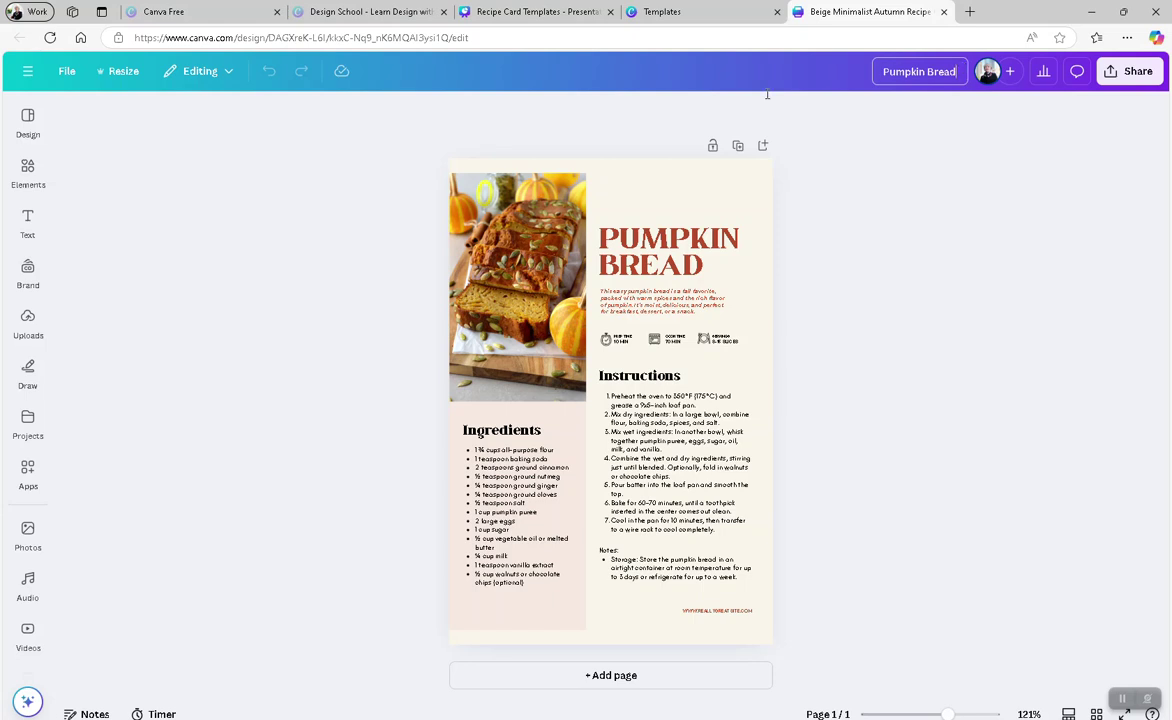
left_click(842, 295)
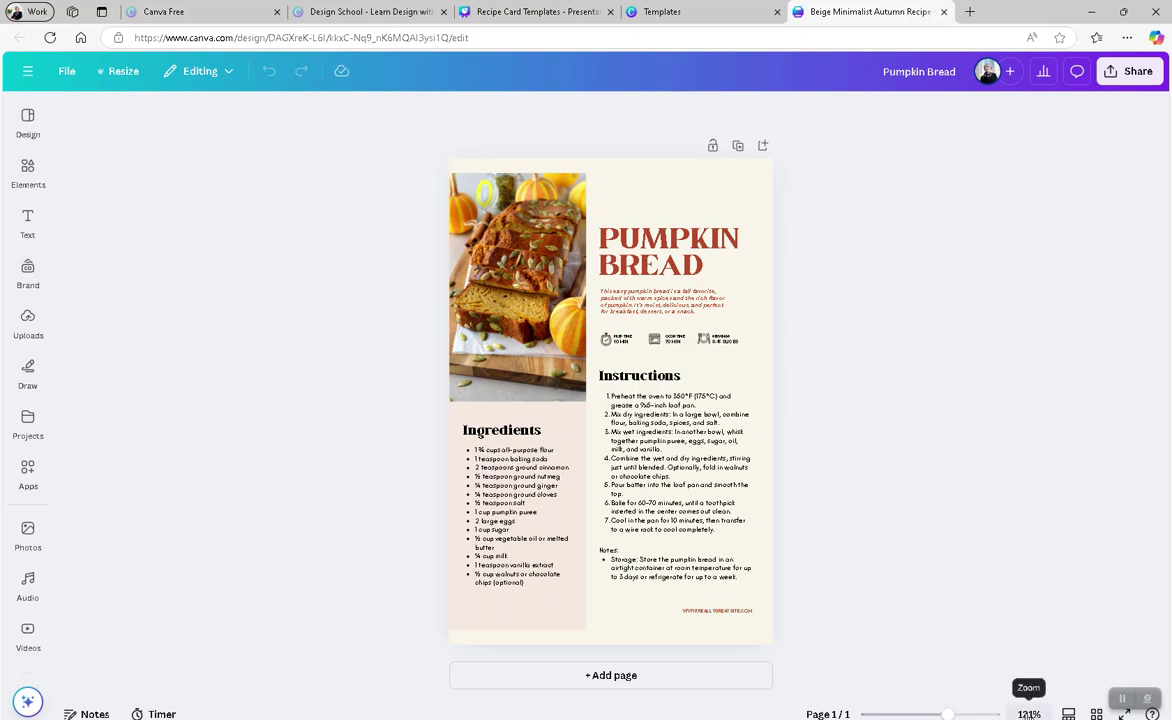
Examine the card's title with its letter and line spacing options, the description text and the pumpkin bread photo.
left_click(1029, 714)
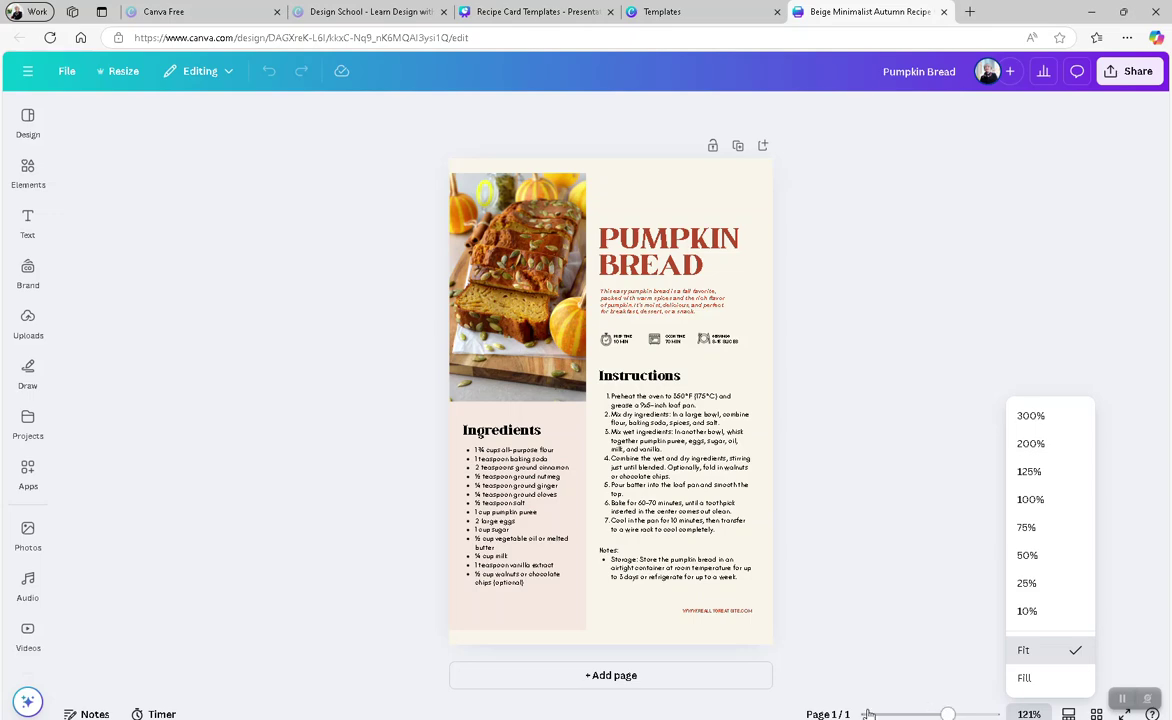
left_click_drag(947, 714, 957, 713)
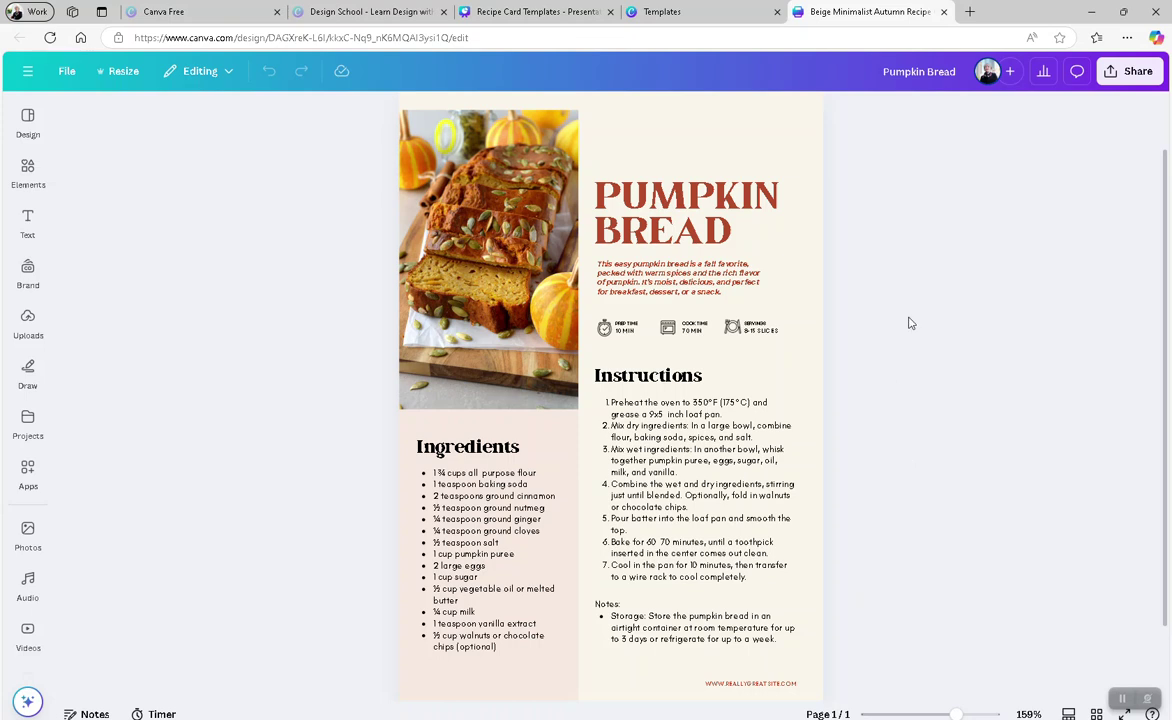
left_click(645, 233)
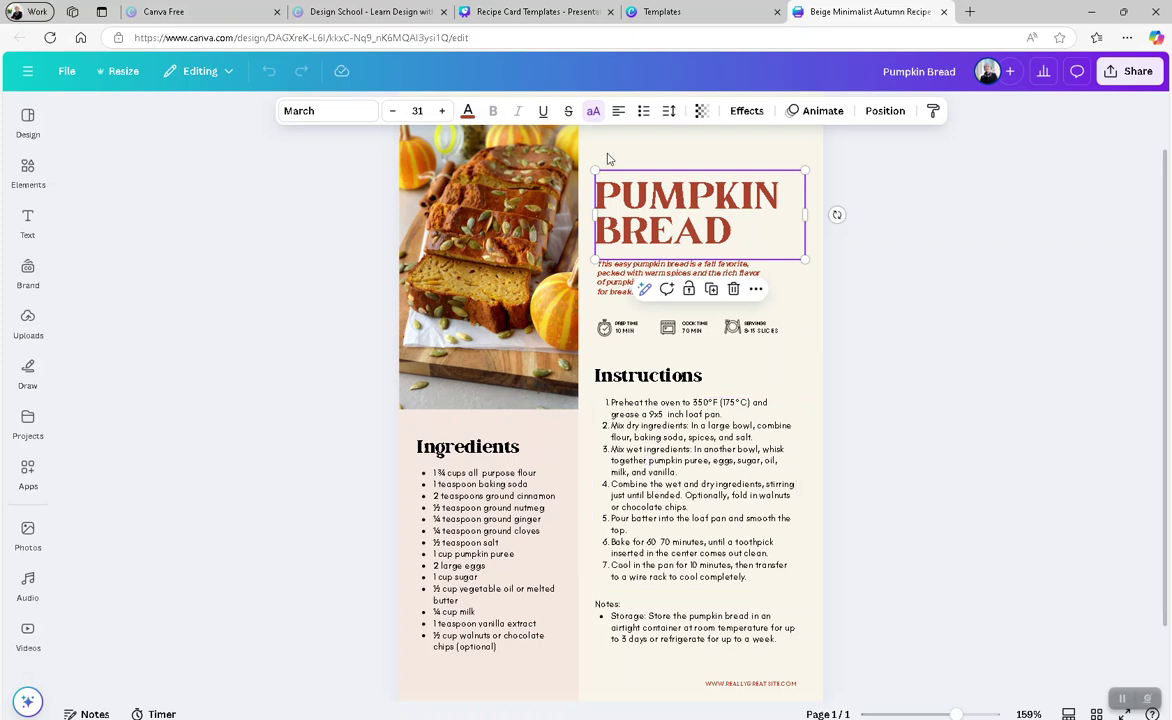
left_click(670, 112)
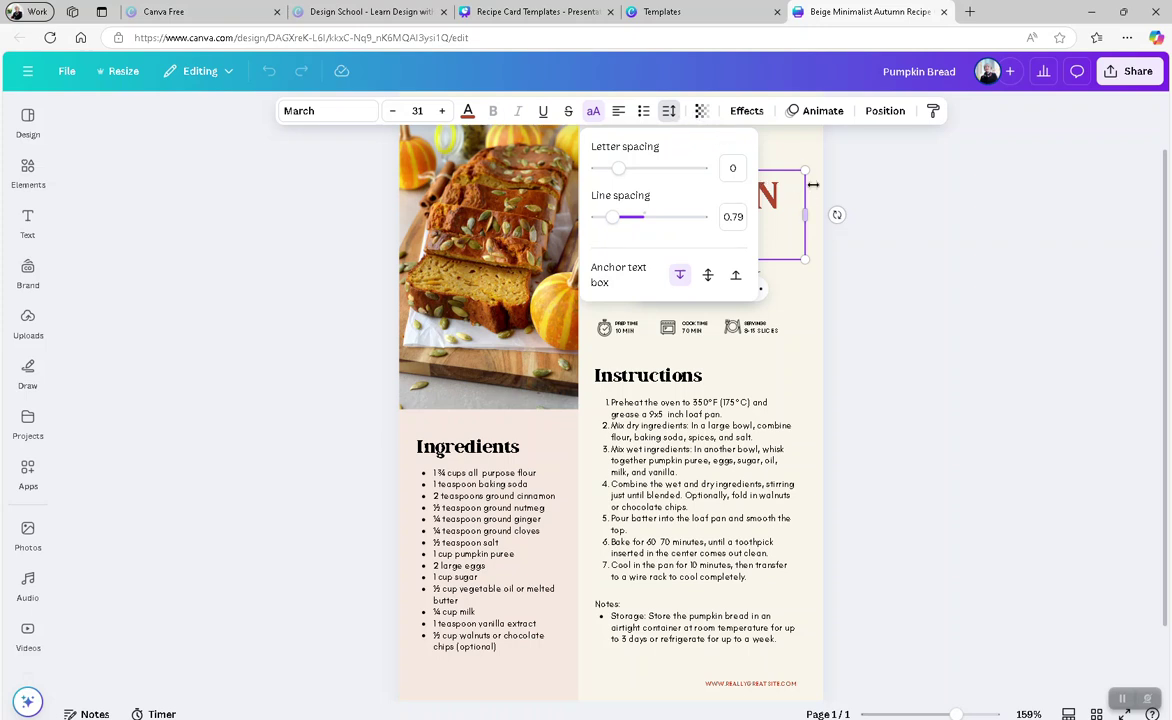
left_click(785, 148)
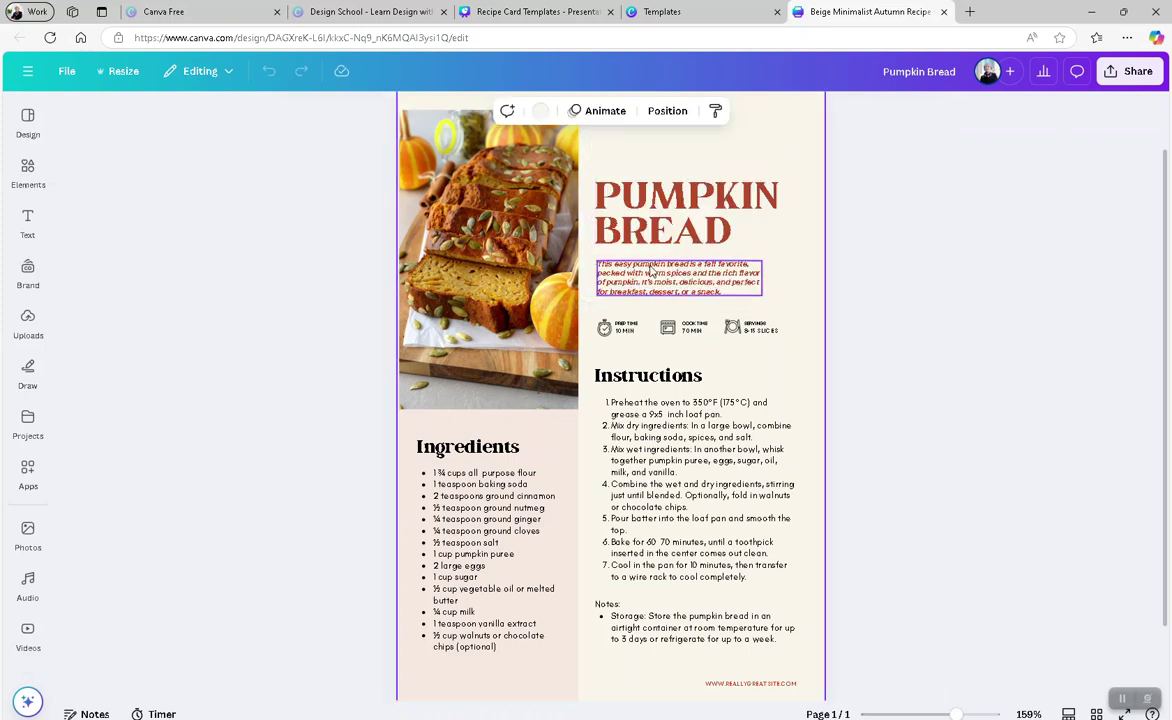
left_click(605, 265)
left_click(688, 208)
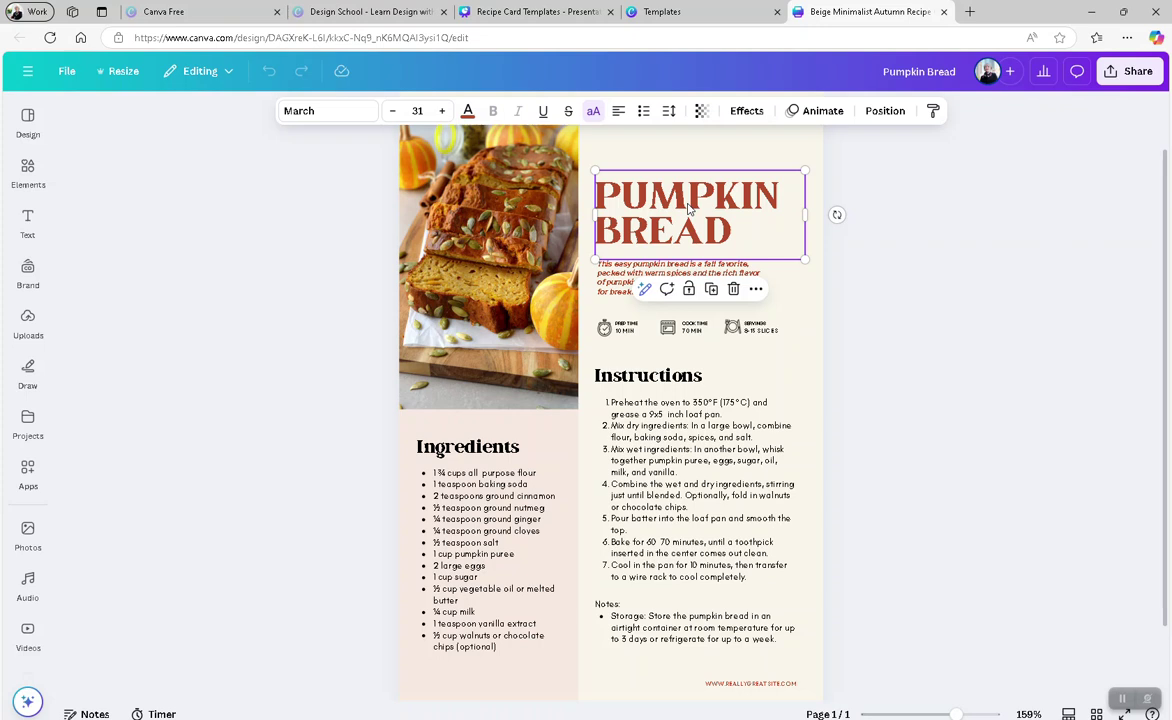
left_click(495, 231)
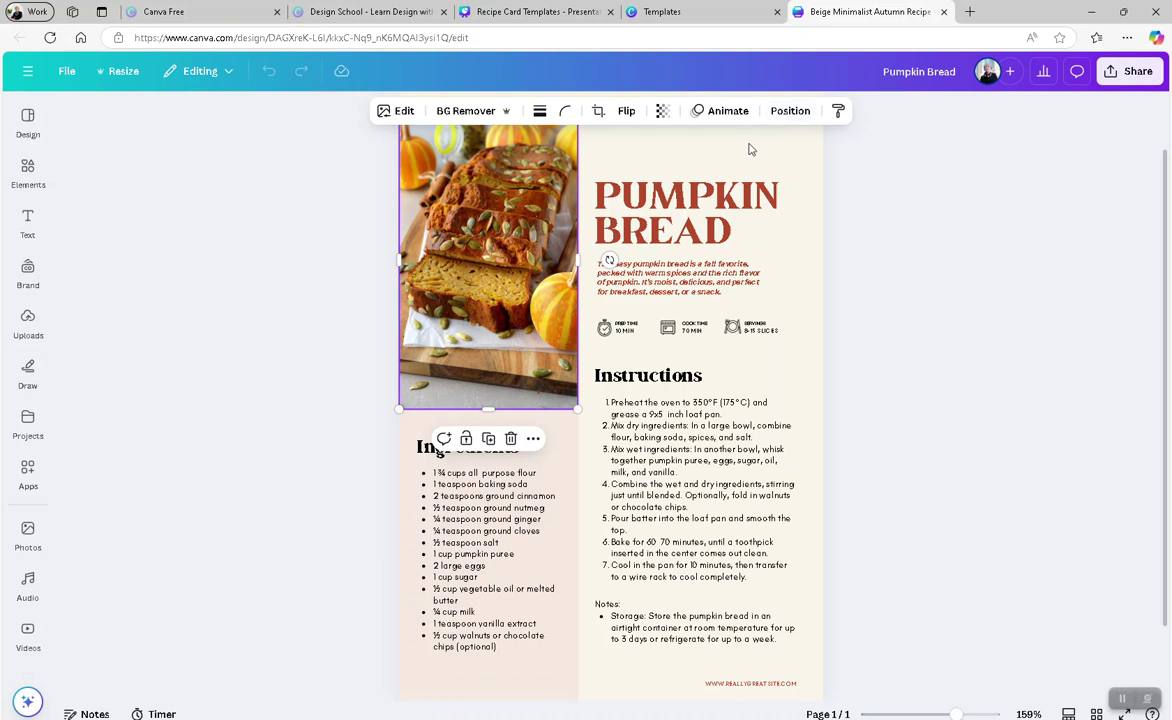
left_click(905, 177)
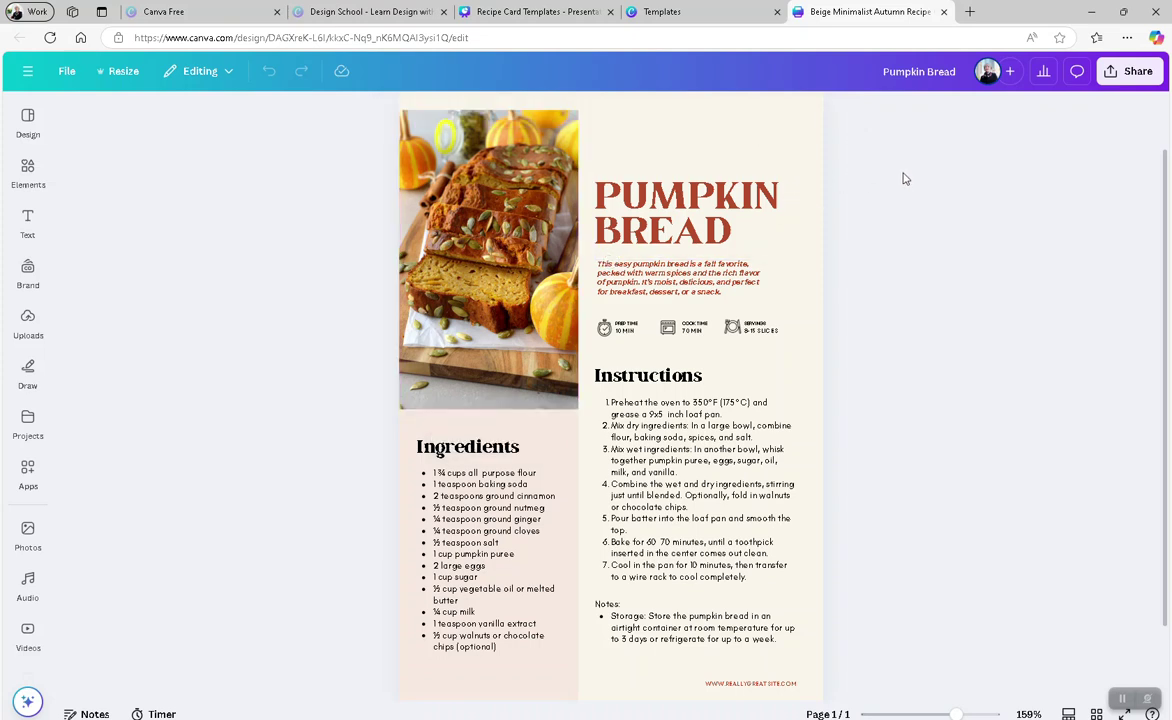
Move the PUMPKIN BREAD title up and slightly left, leaving a gap above the description paragraph.
left_click(660, 221)
left_click_drag(660, 221, 655, 183)
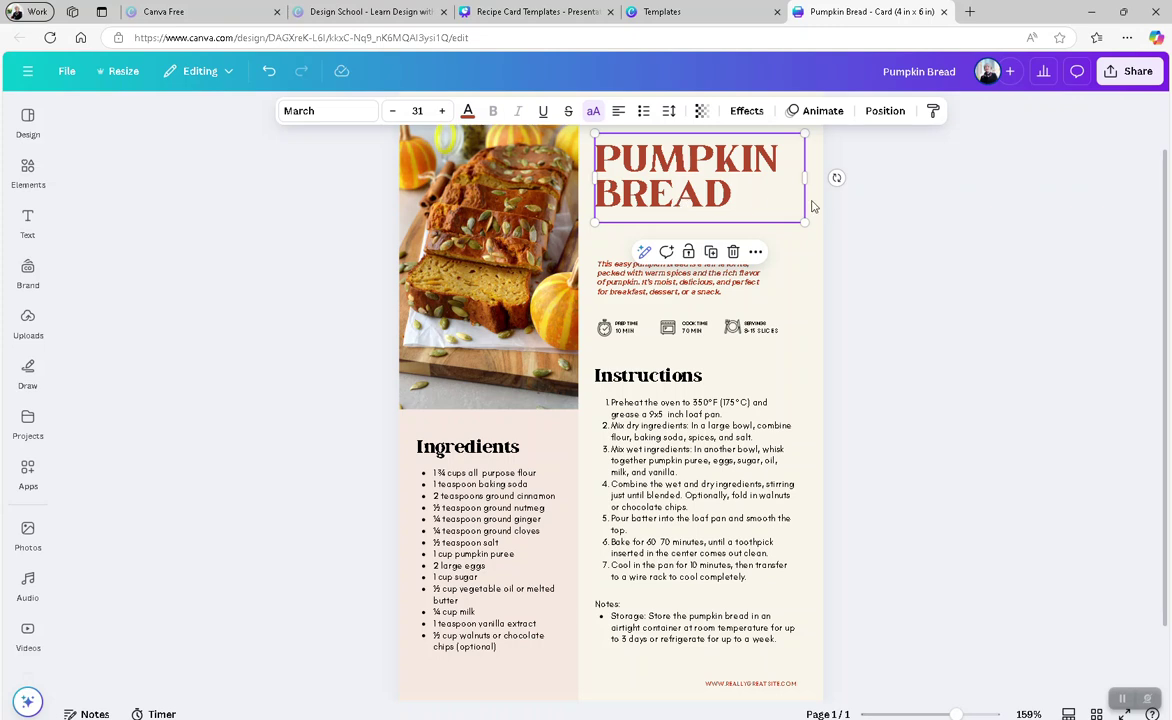
left_click(915, 242)
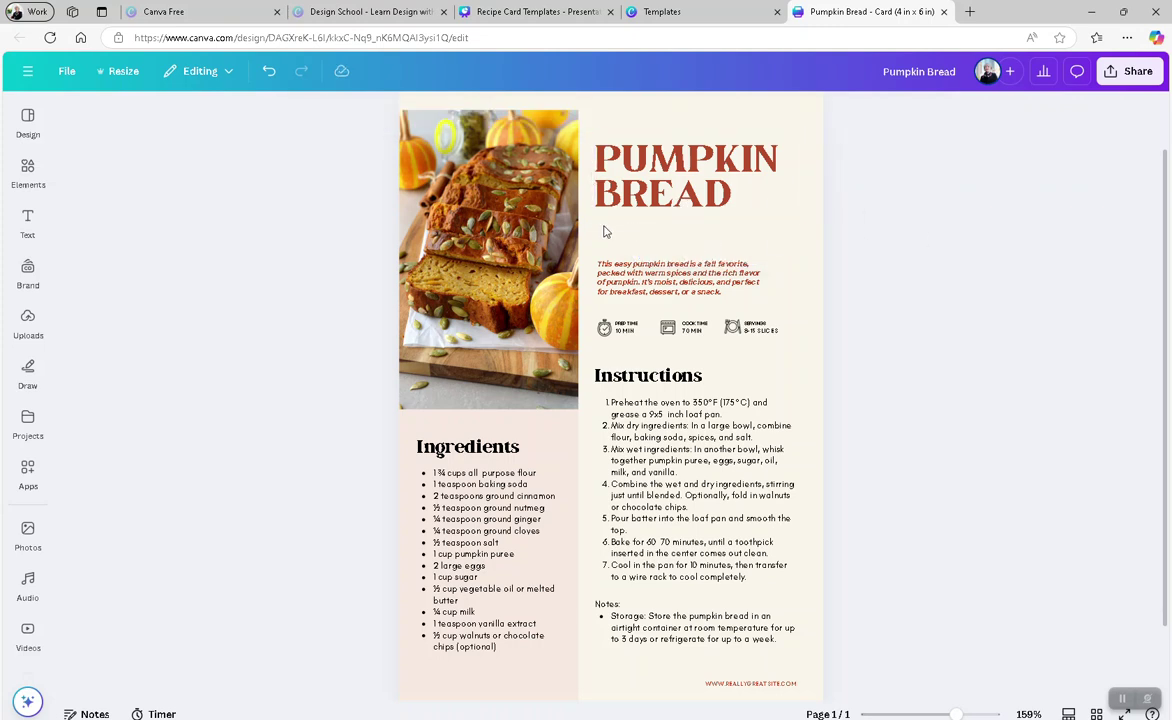
left_click_drag(676, 207, 668, 189)
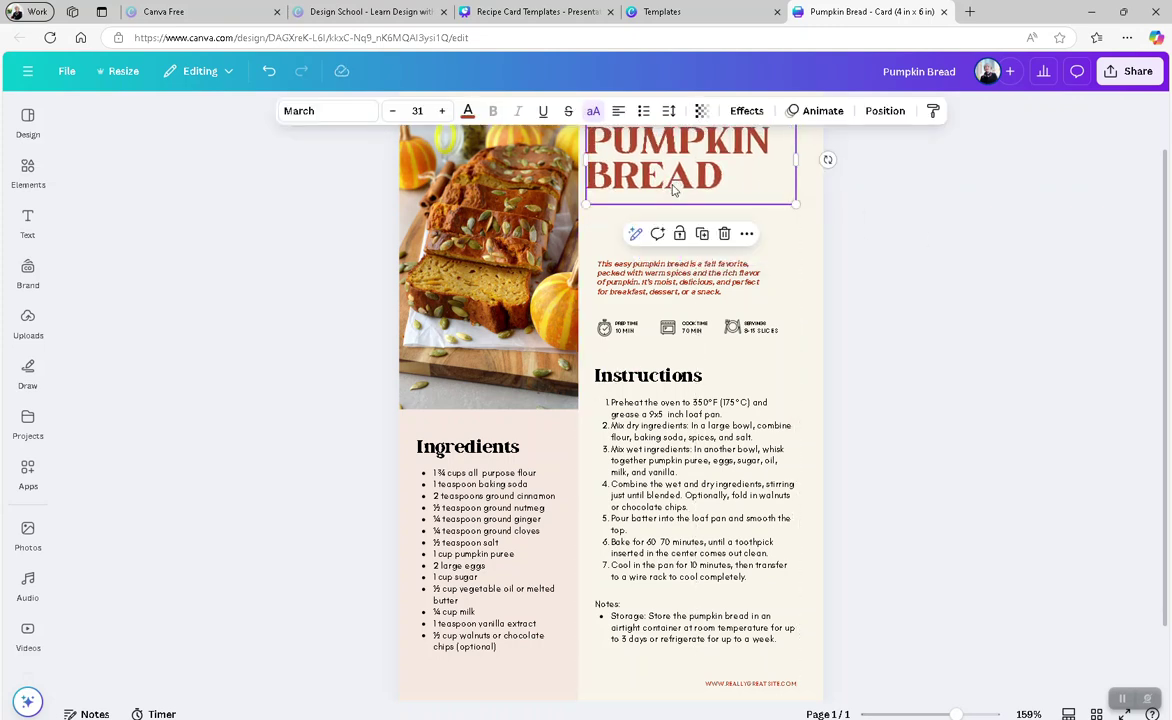
double_click(741, 195)
left_click(755, 203)
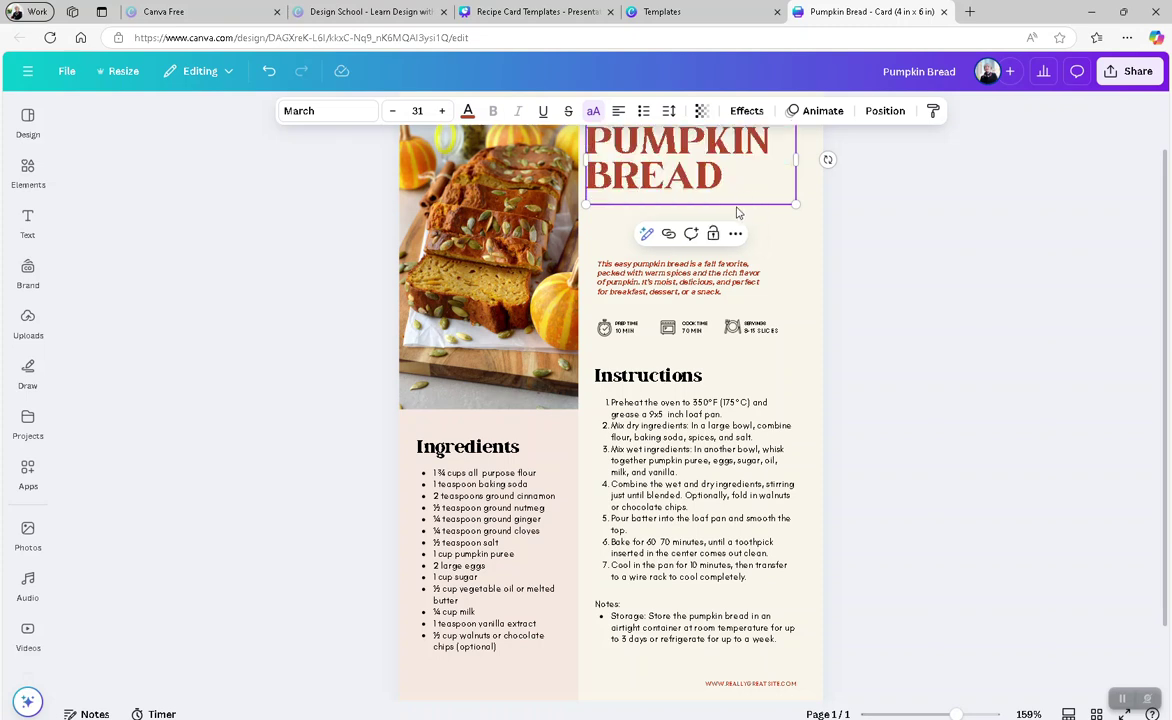
left_click(708, 232)
left_click(700, 186)
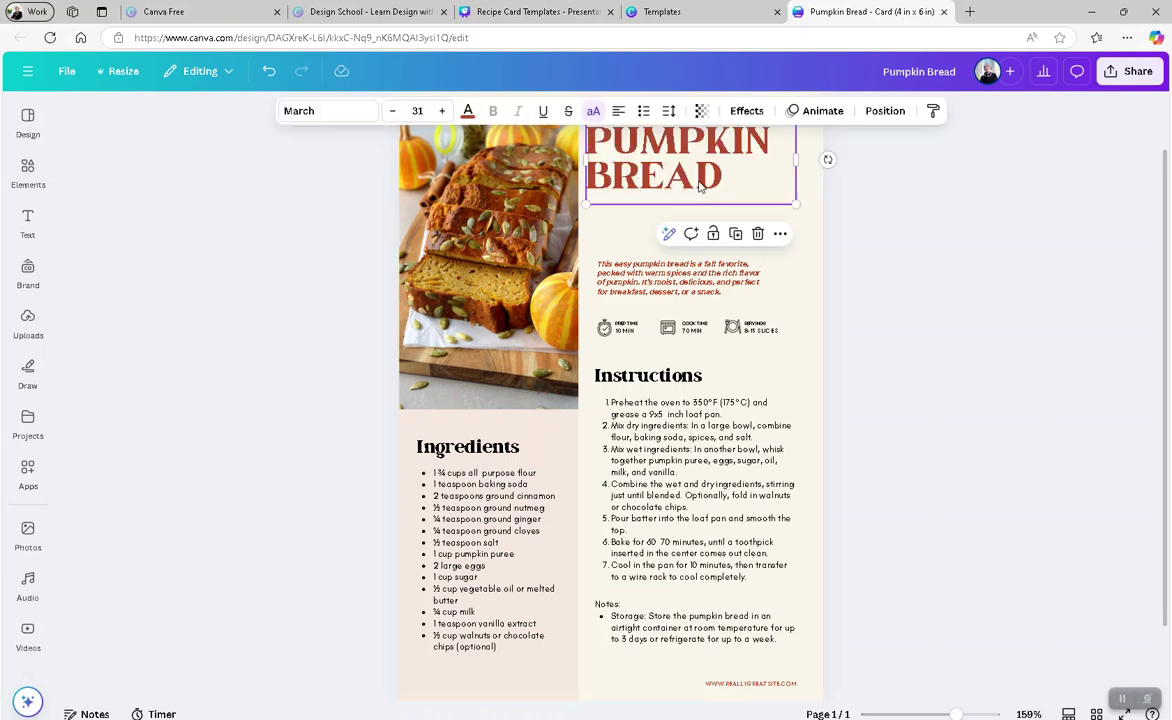
mouse_move(742, 187)
left_mouse_down()
mouse_move(748, 176)
mouse_move(733, 195)
left_mouse_up()
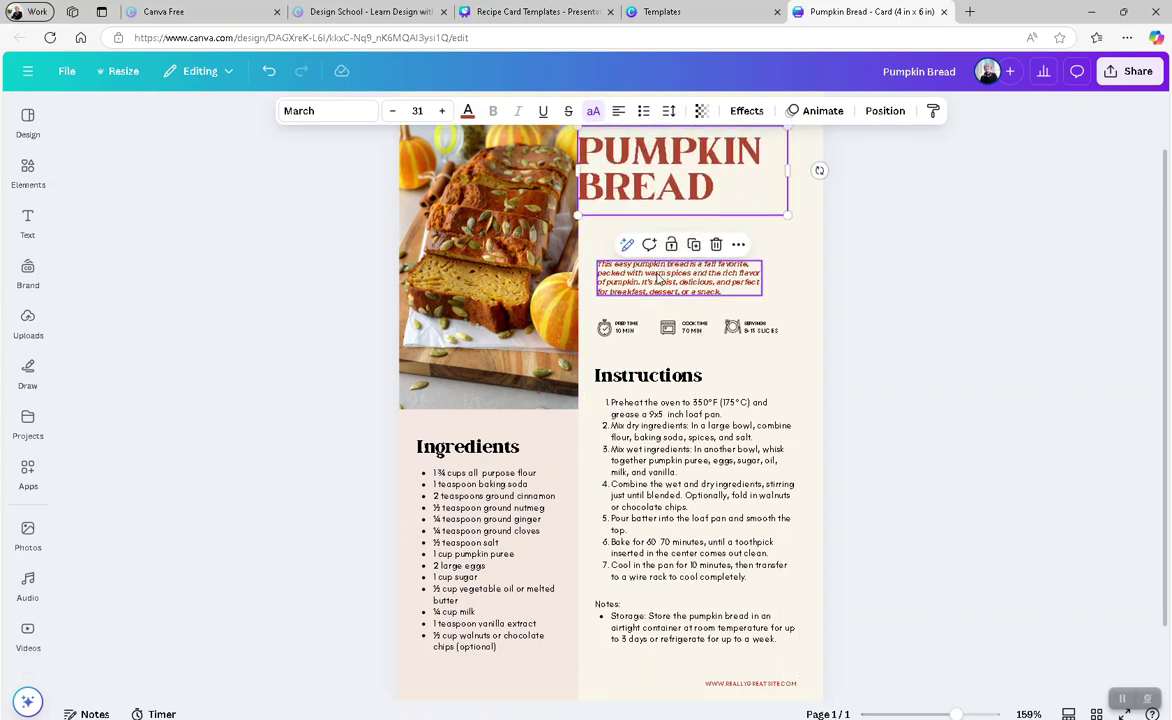
Move the description paragraph up closer to the PUMPKIN BREAD title and shift the title slightly right, clear of the photo.
left_click_drag(606, 256, 653, 268)
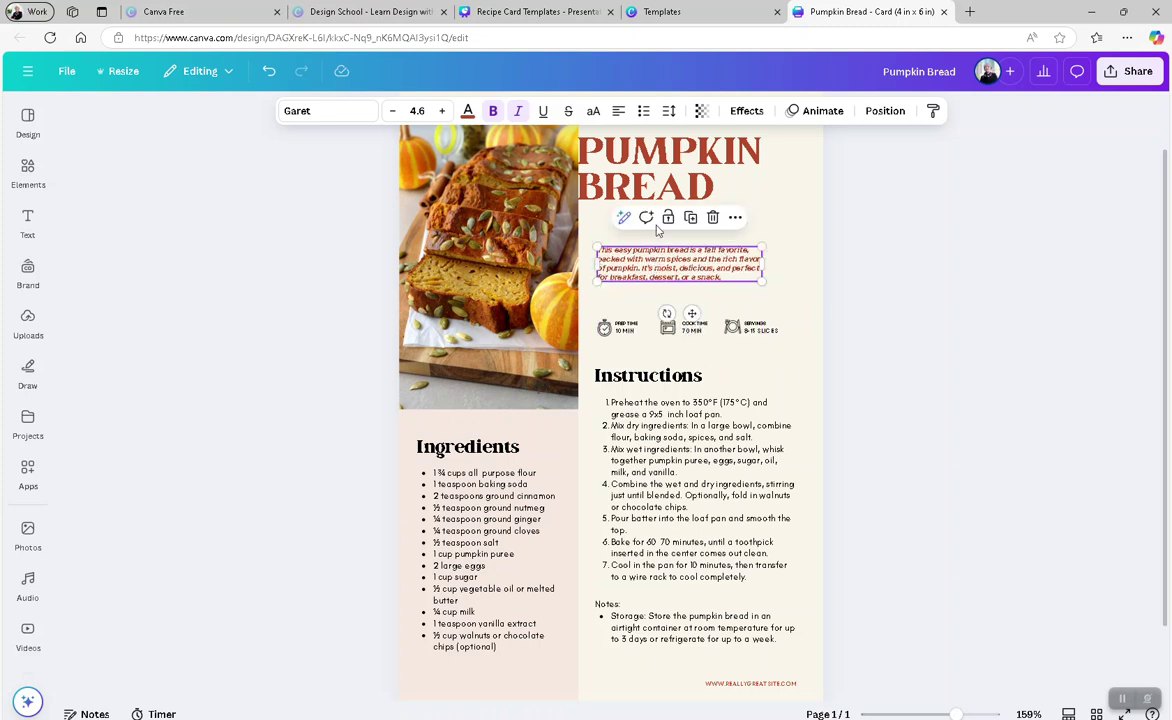
left_click(648, 200)
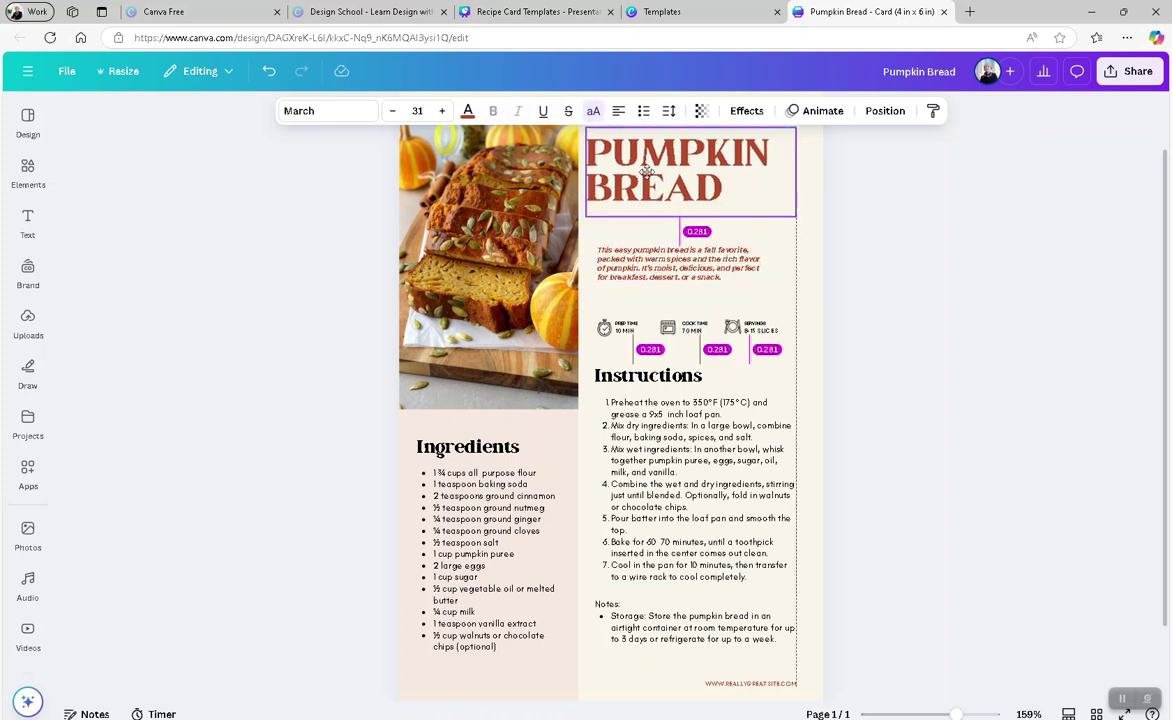
left_click(614, 268)
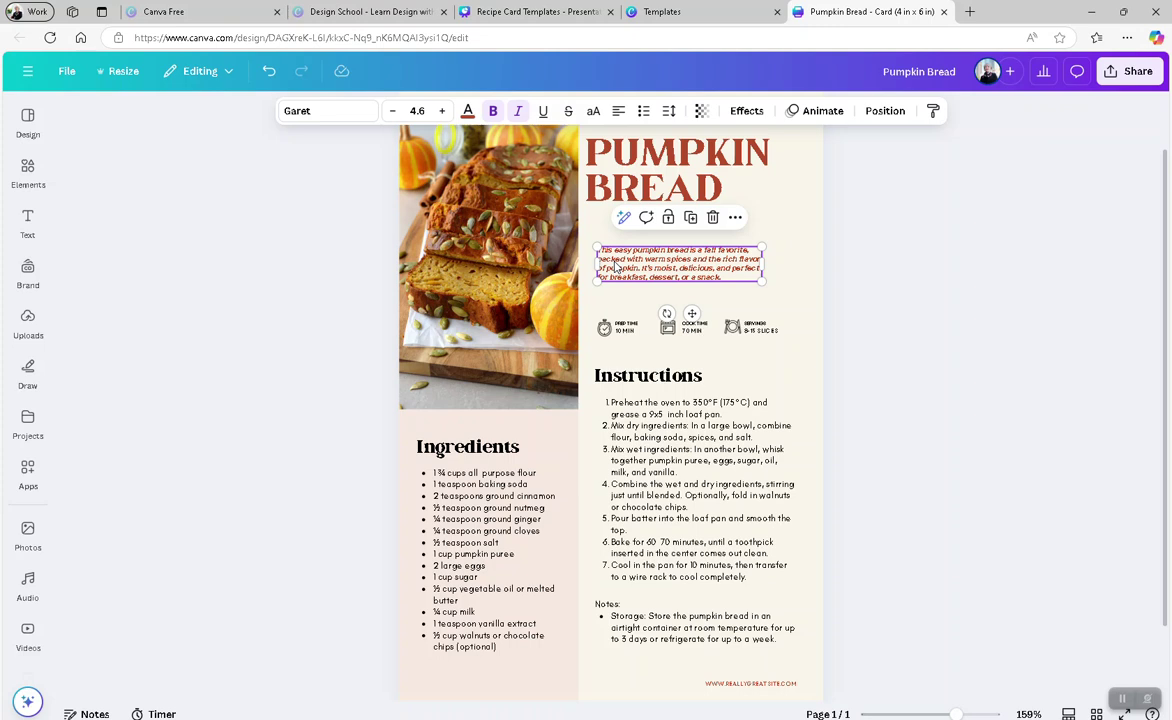
left_click(600, 251)
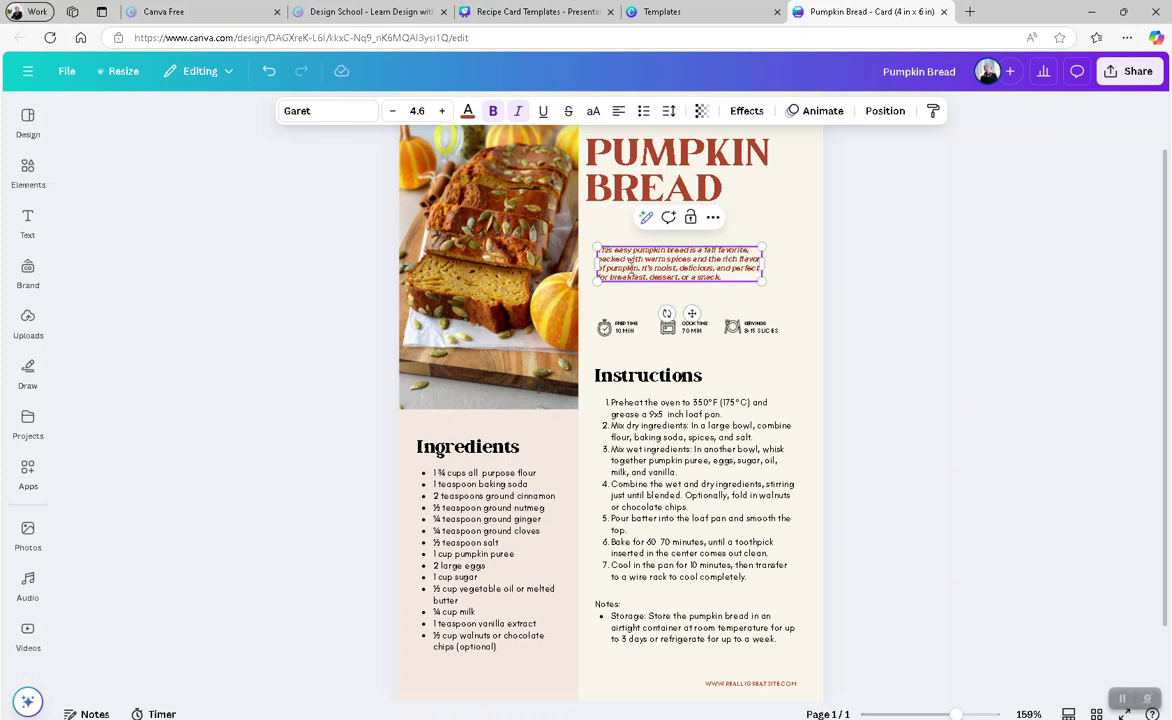
left_click(770, 293)
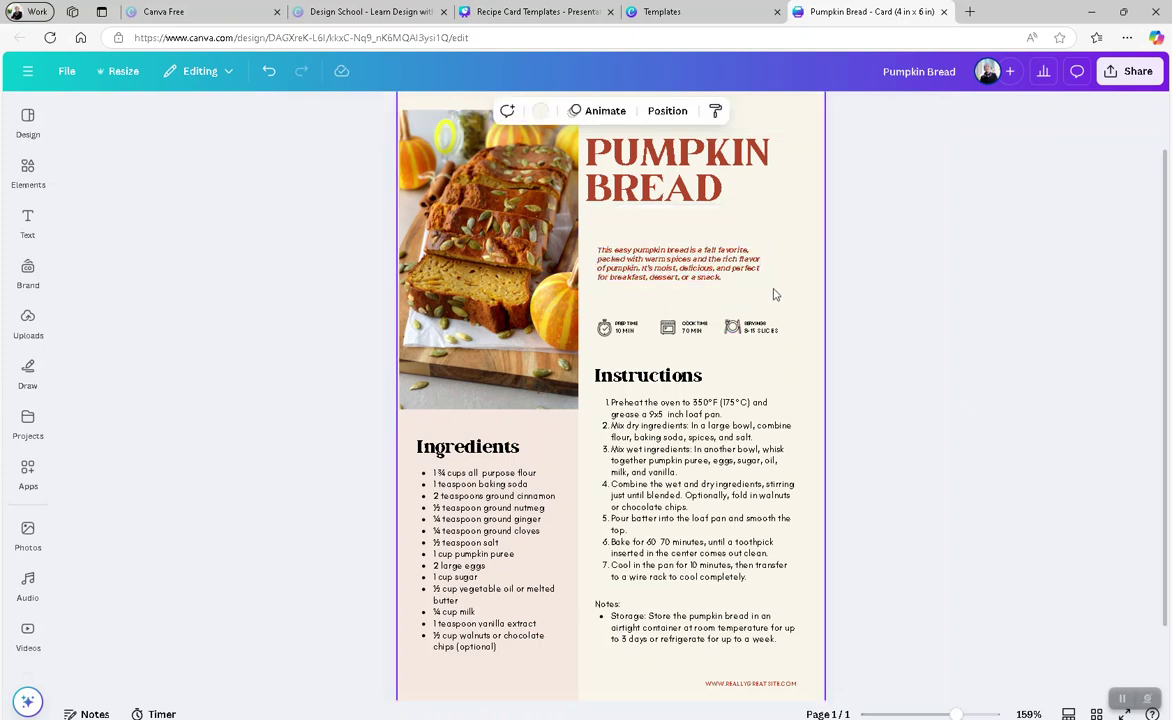
left_click(691, 270)
double_click(680, 259)
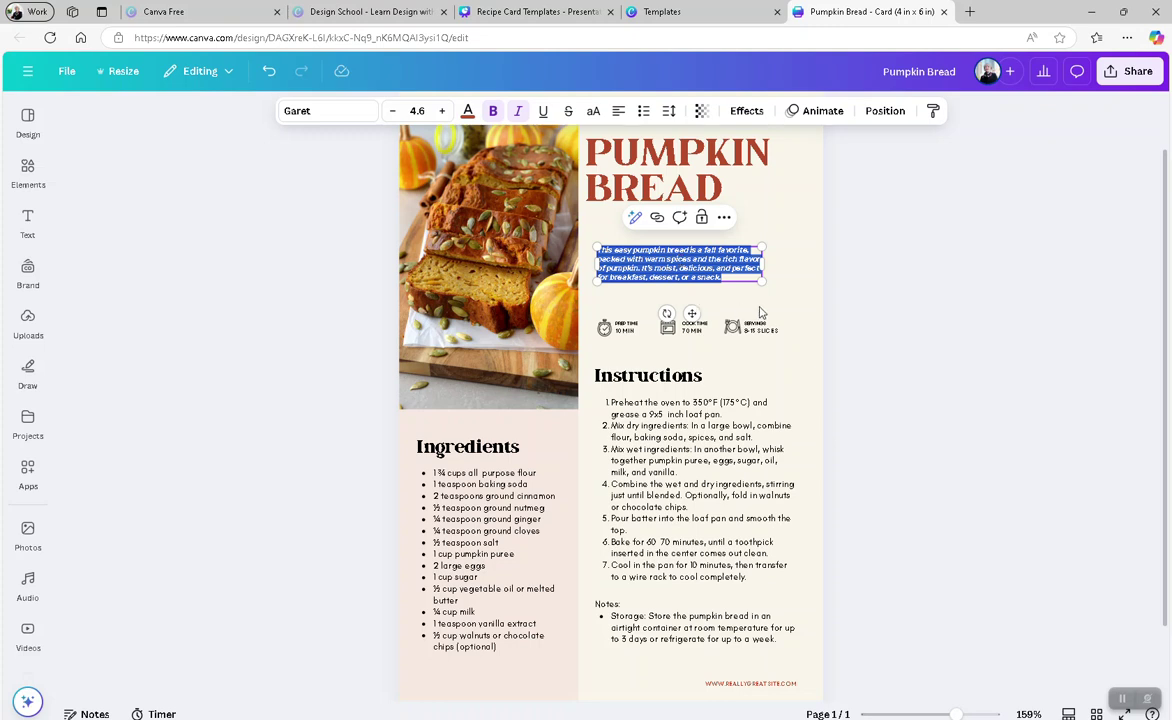
mouse_move(739, 274)
left_mouse_down()
mouse_move(738, 255)
mouse_move(729, 260)
left_mouse_up()
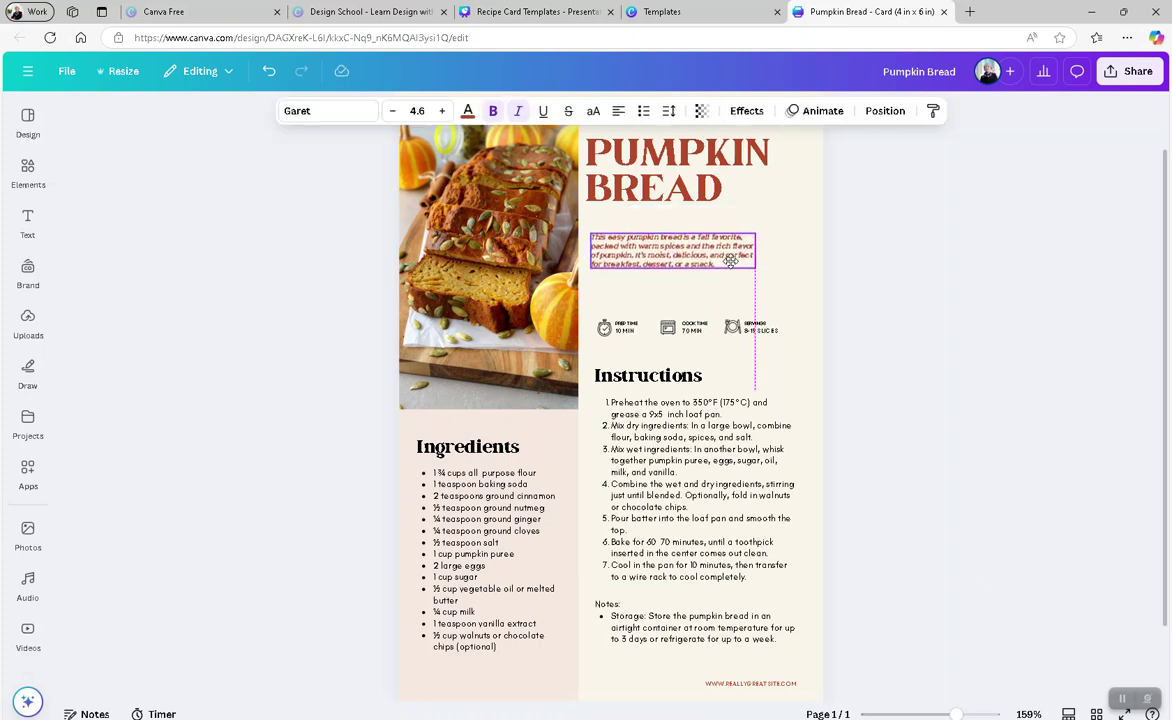
left_click(628, 294)
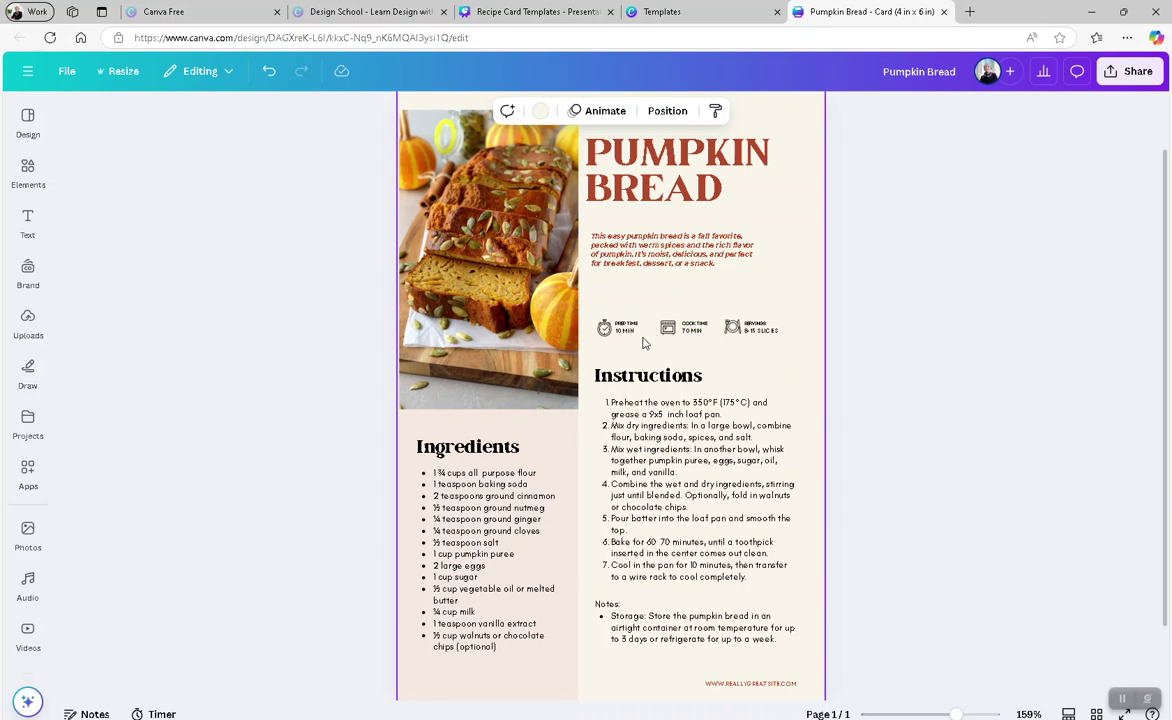
Move the pumpkin bread photo up so it meets the card's upper edge.
scroll(643, 343, "down", 2)
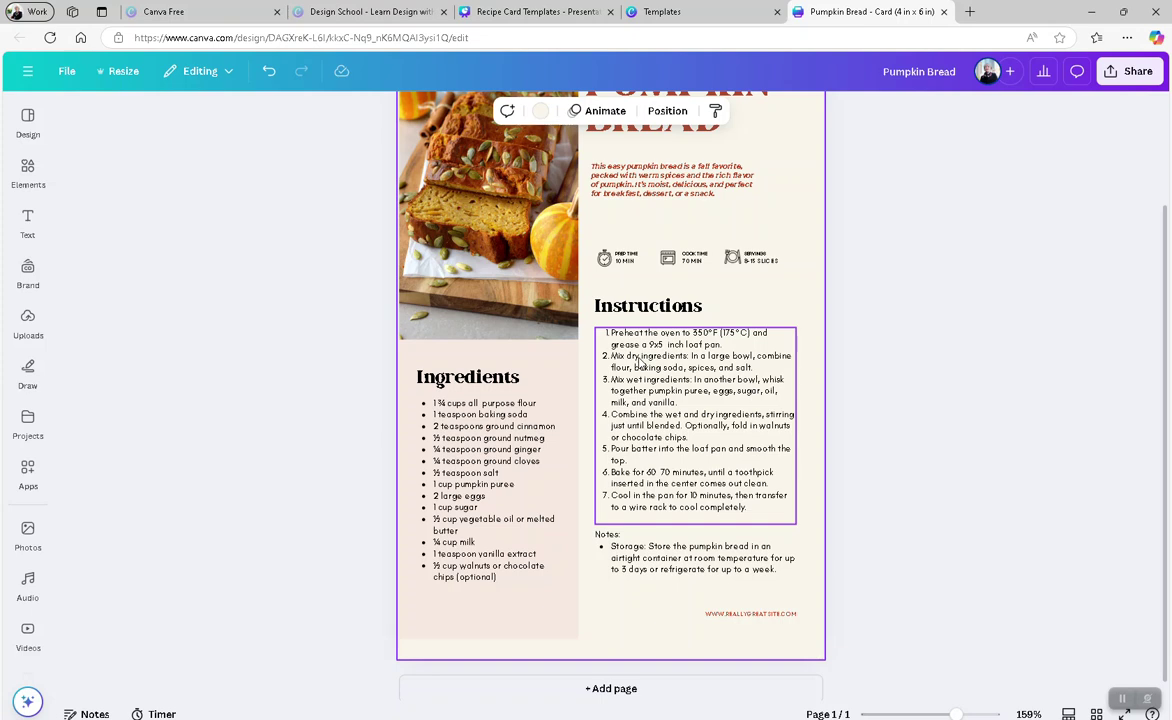
scroll(430, 240, "up", 2)
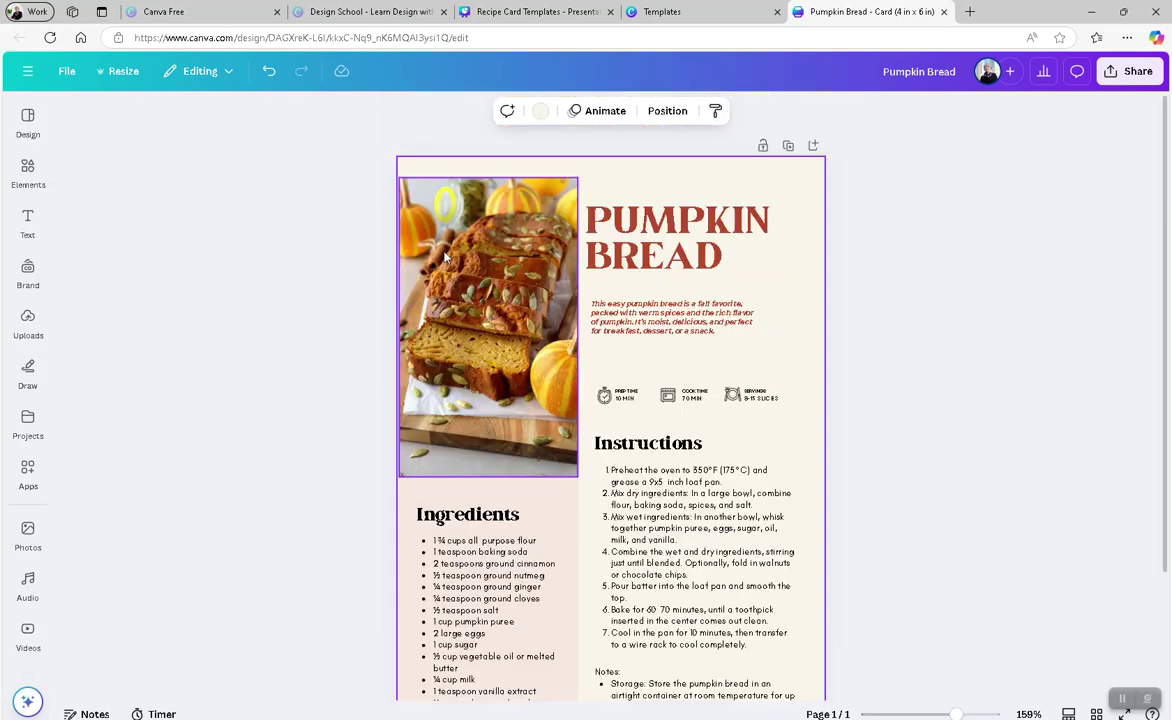
left_click_drag(476, 256, 477, 236)
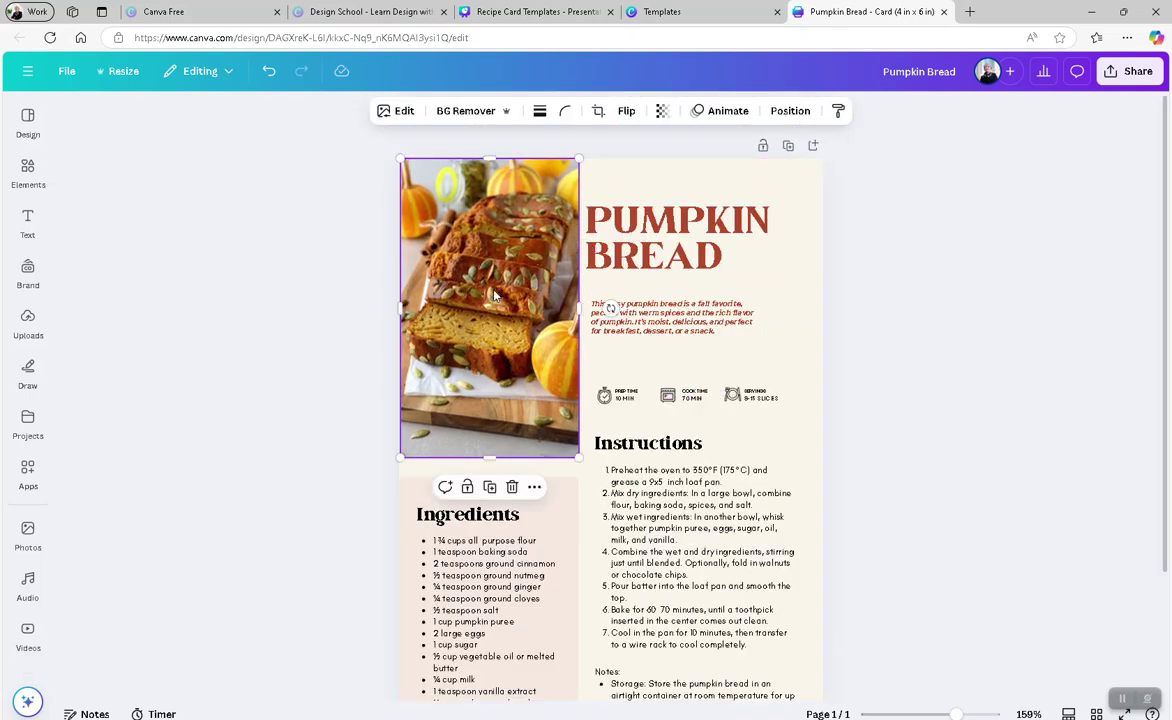
left_click(591, 299)
mouse_move(452, 277)
left_mouse_down()
mouse_move(456, 290)
mouse_move(453, 274)
left_mouse_up()
Look through the available card templates, elements, text styles, brand kit and uploaded images for the design.
left_click(40, 168)
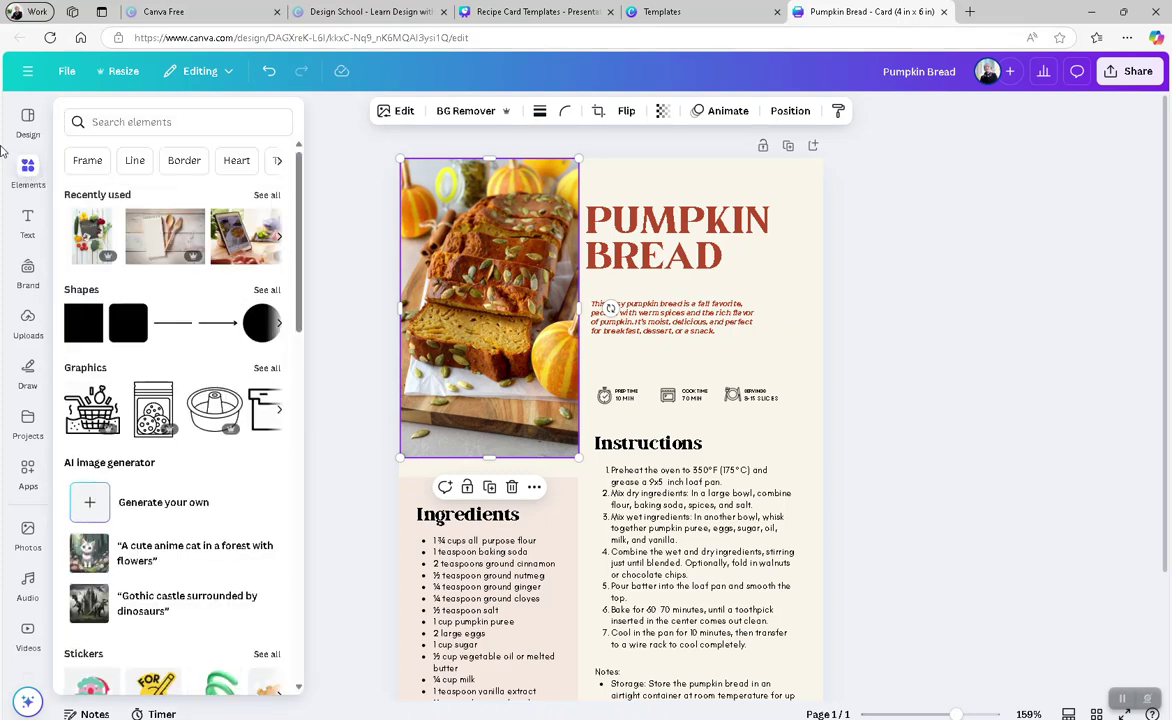
left_click(28, 120)
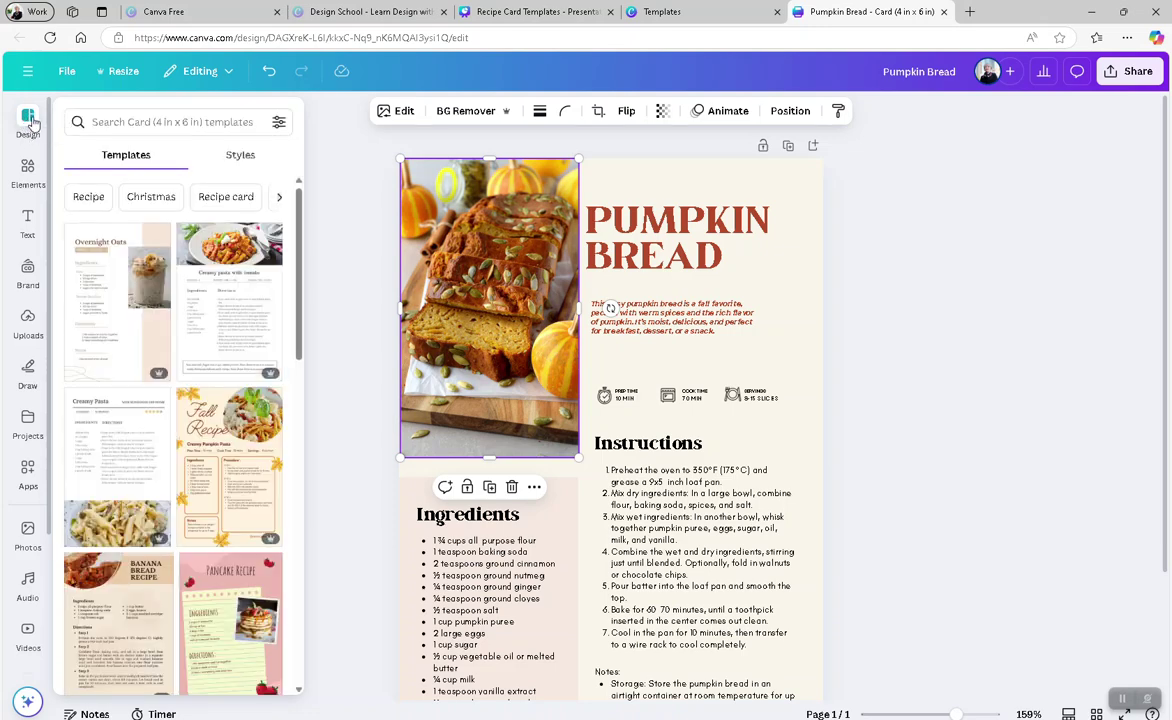
left_click(28, 170)
left_click(28, 222)
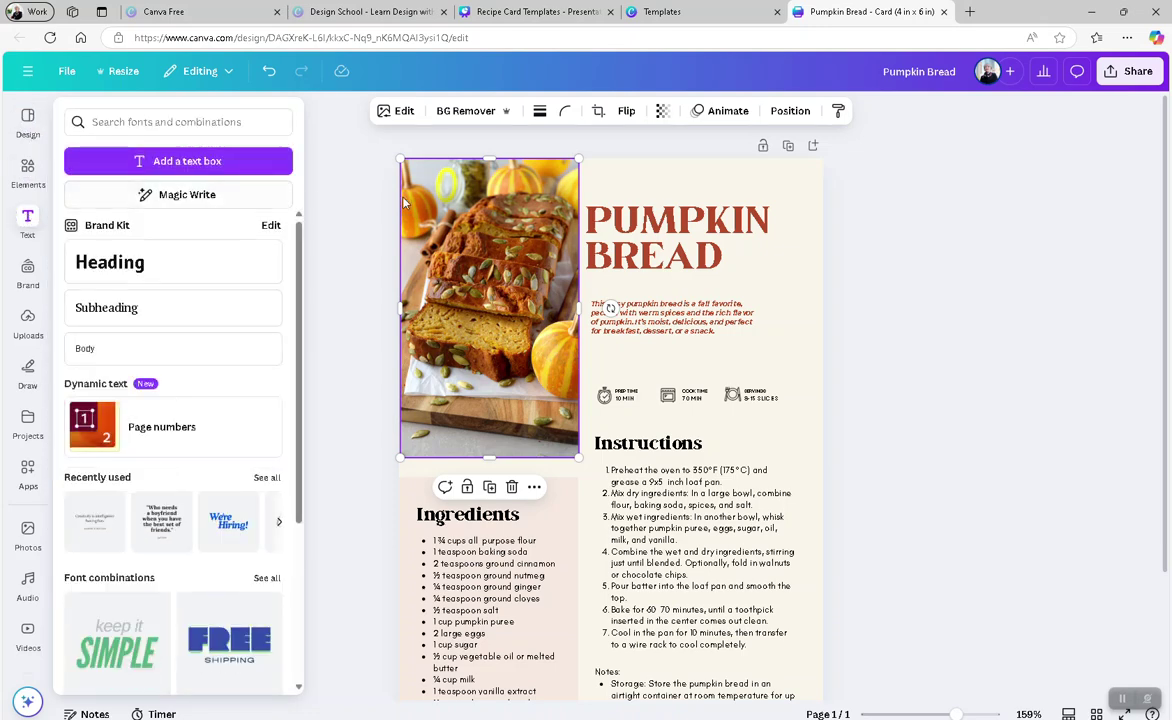
left_click(28, 170)
left_click(28, 120)
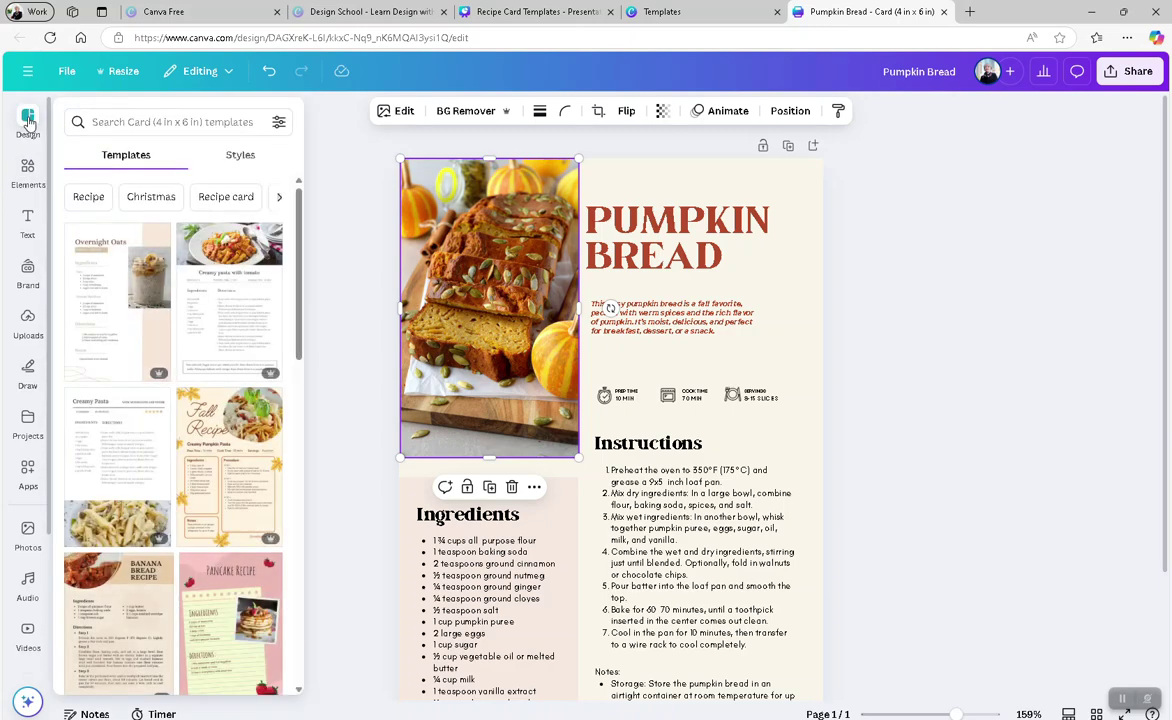
left_click(28, 170)
left_click(28, 222)
left_click(28, 272)
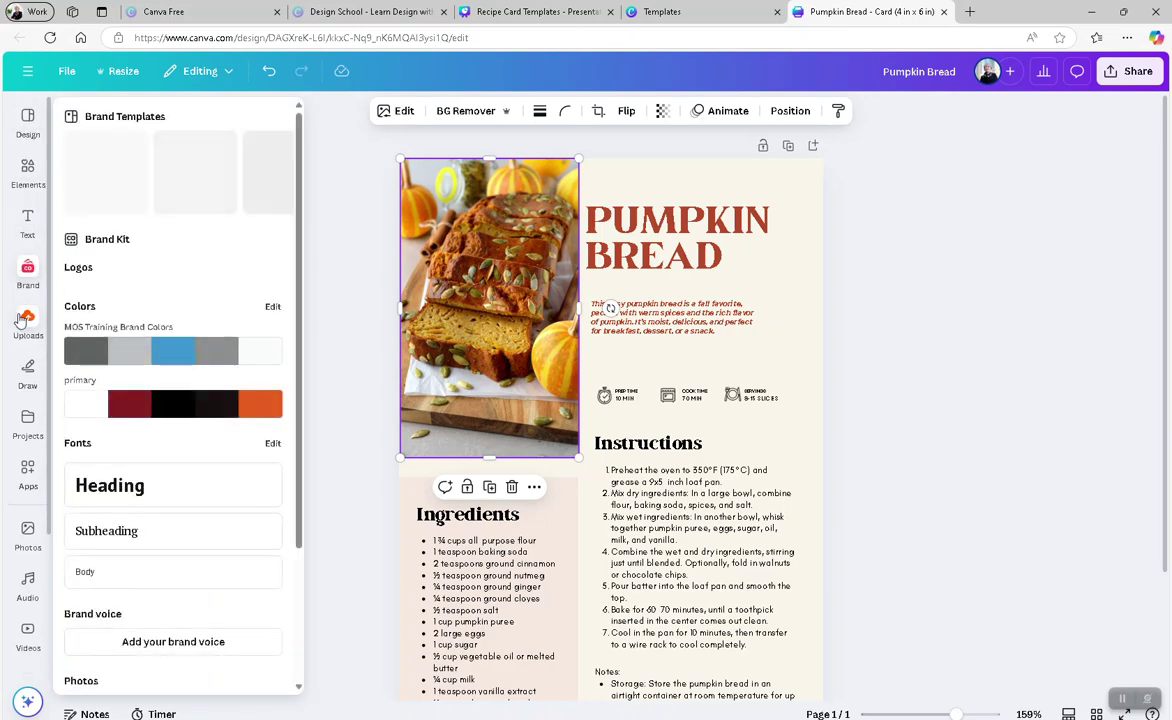
left_click(20, 320)
left_click(28, 376)
left_click(28, 322)
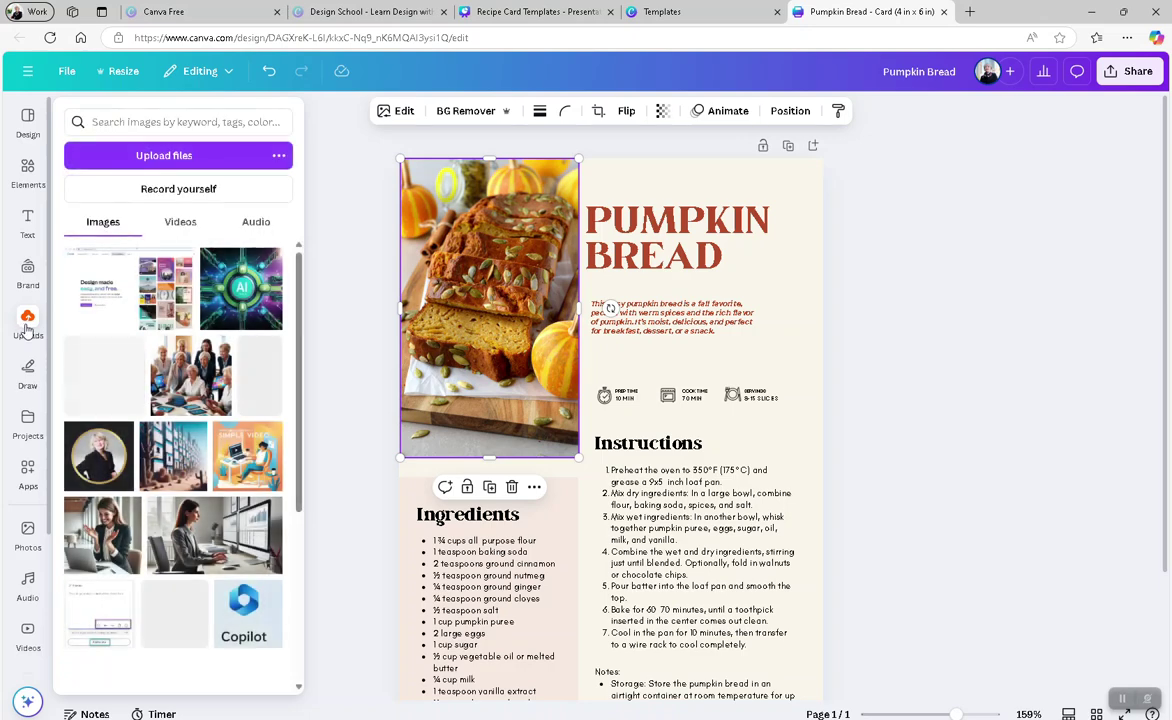
Search the photo library for sweet potato casserole.
left_click(28, 535)
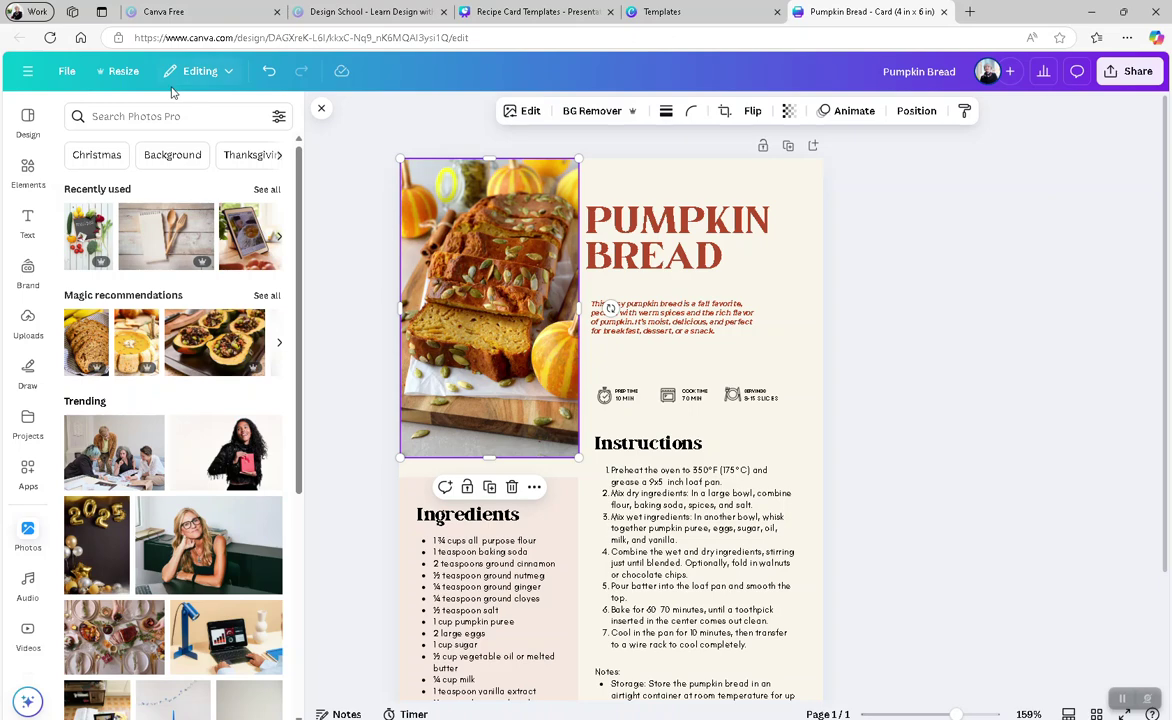
left_click(147, 117)
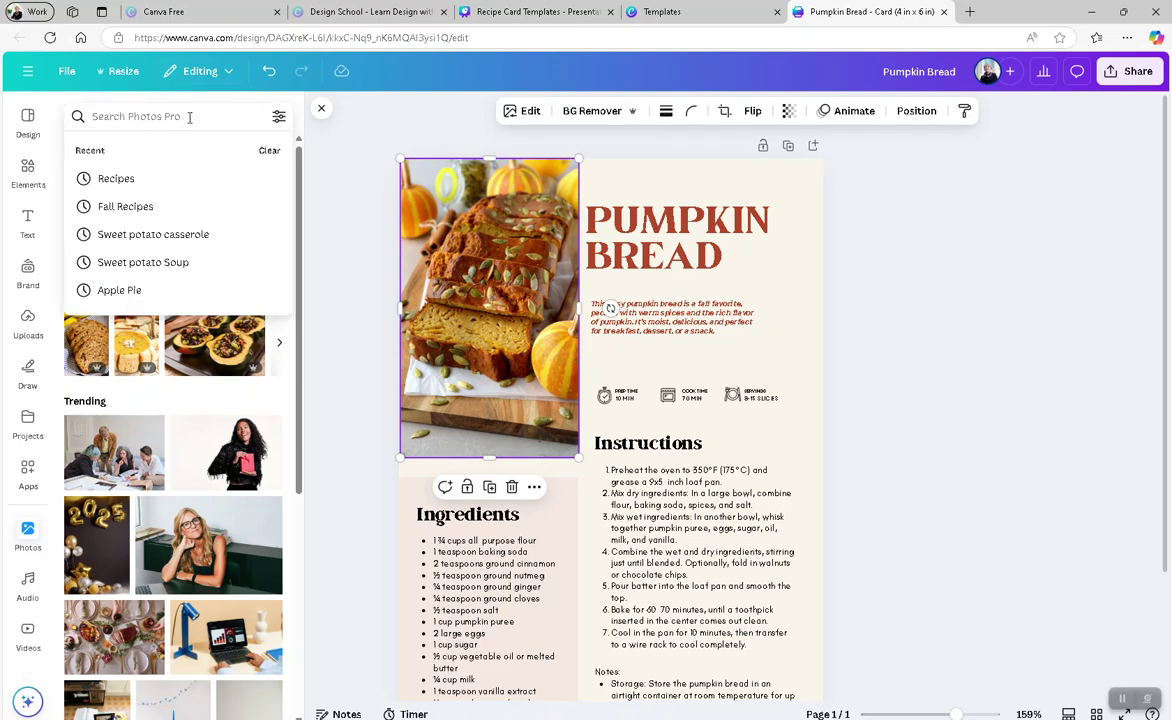
type("Sweet")
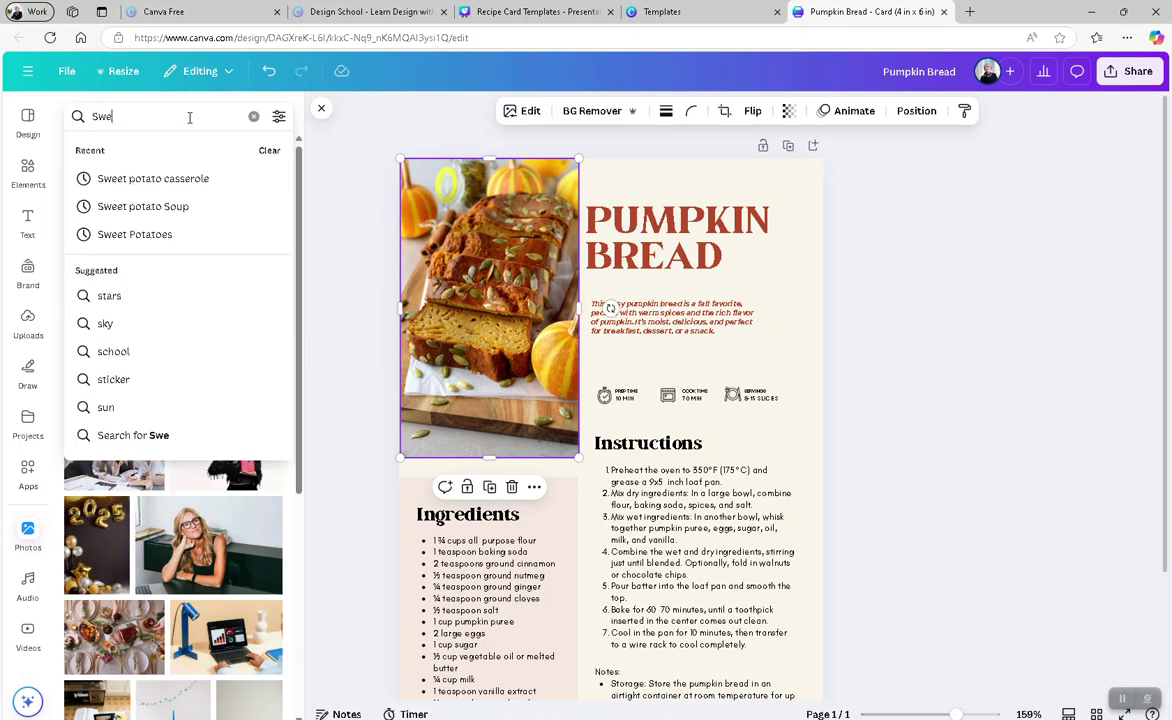
key("BackSpace")
type("t")
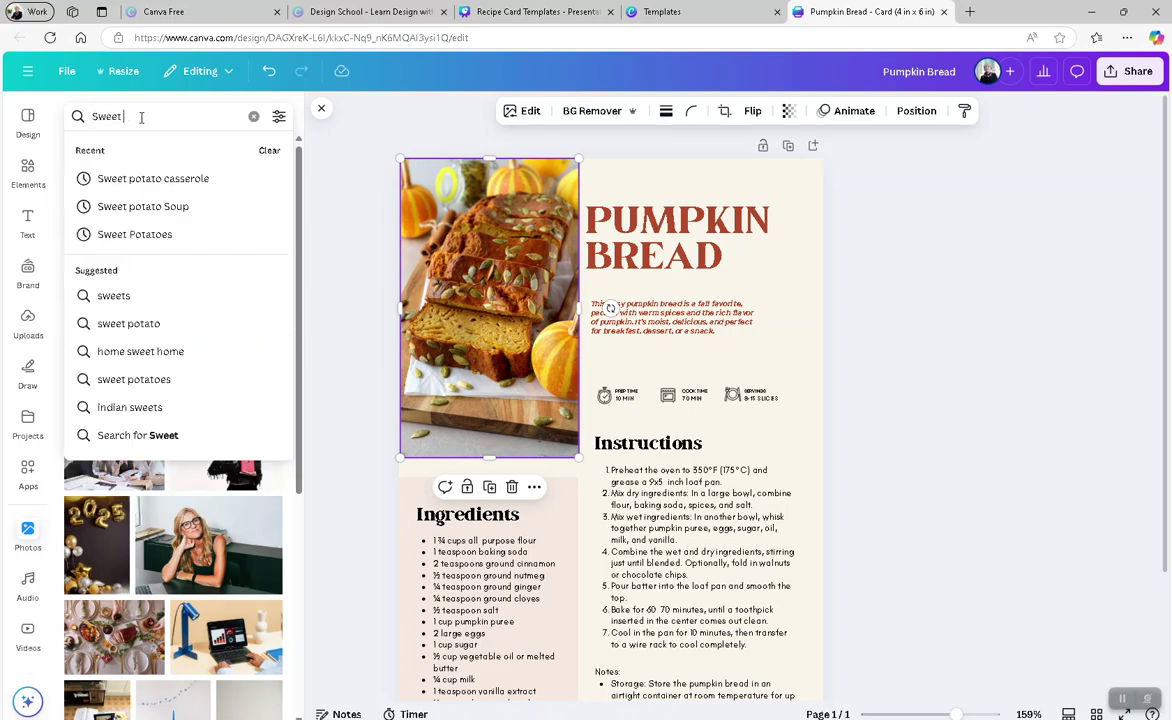
left_click(150, 180)
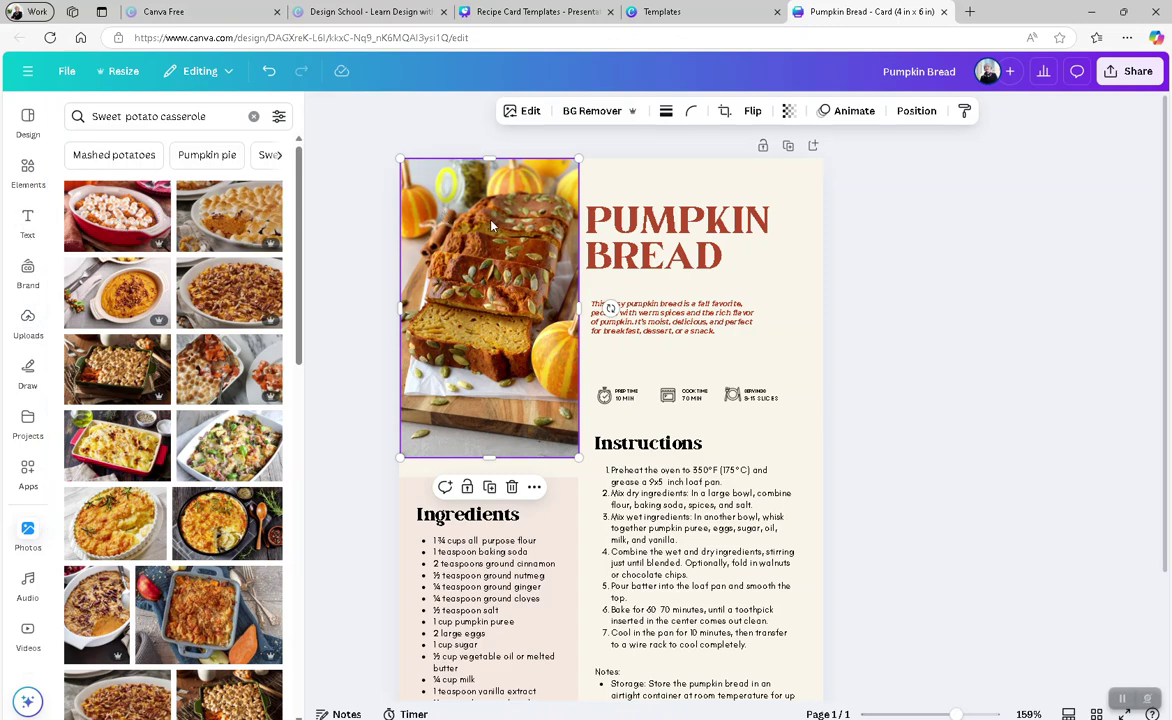
Try the marshmallow-topped sweet potato casserole photo in place of the pumpkin bread photo, nudge the title up, and undo both changes.
left_click_drag(124, 226, 440, 250)
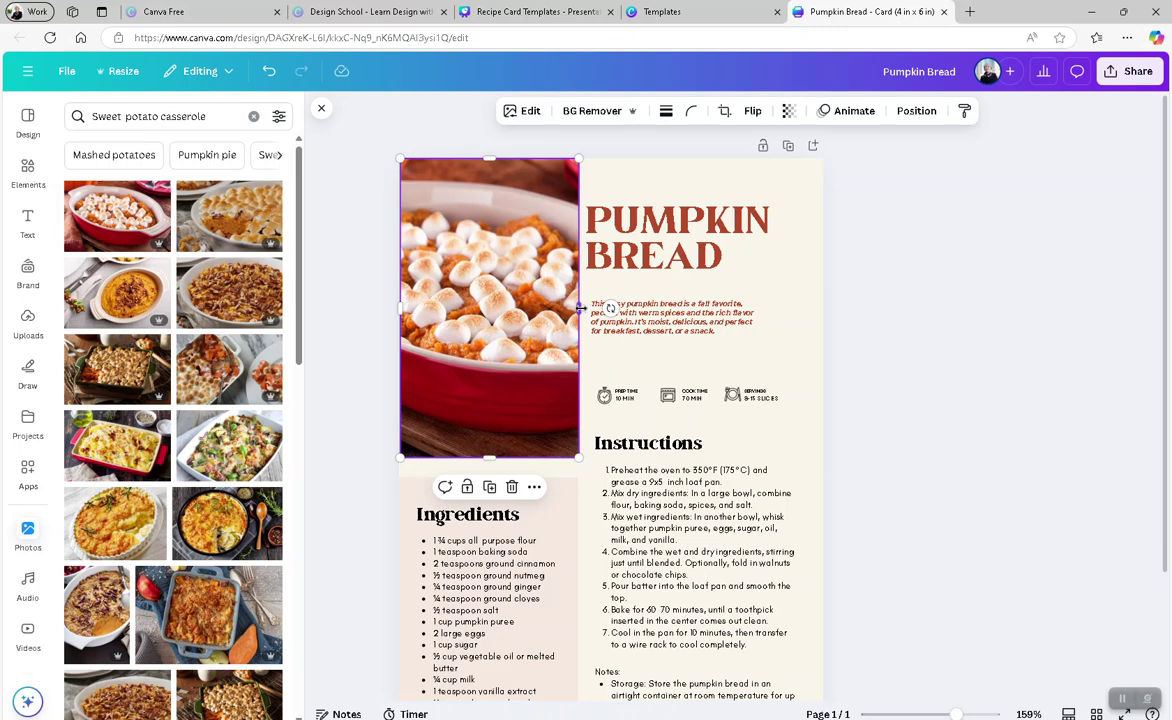
mouse_move(622, 231)
left_mouse_down()
mouse_move(638, 221)
mouse_move(624, 215)
left_mouse_up()
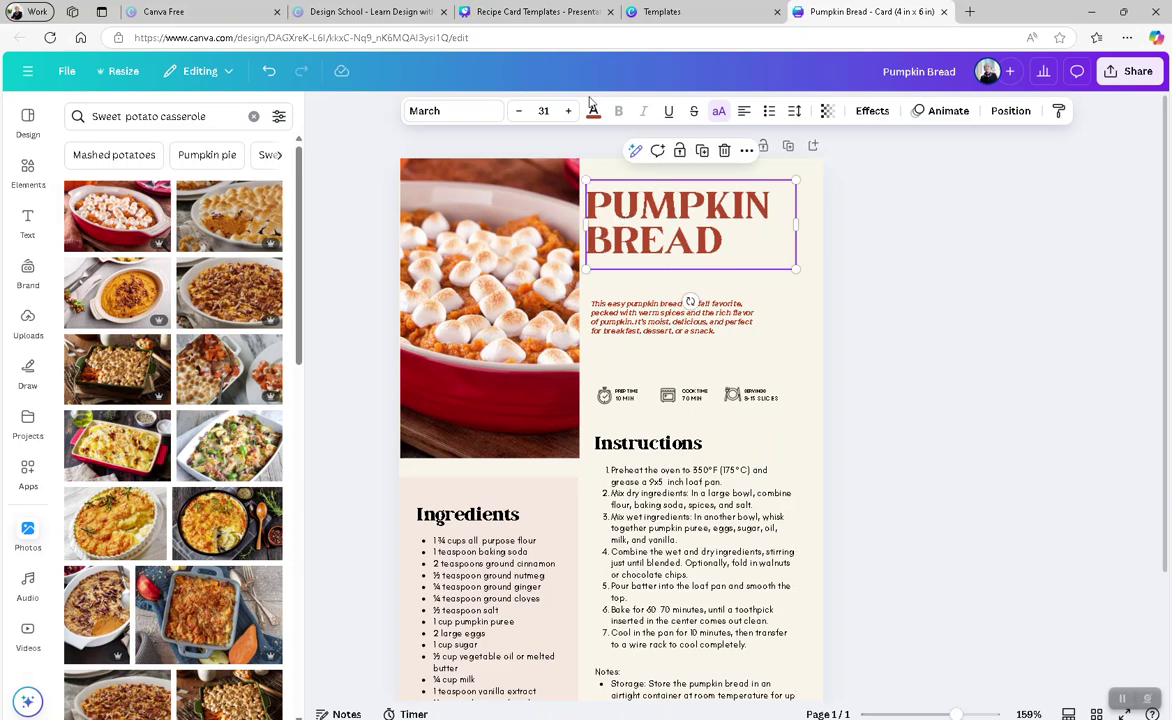
left_click(268, 72)
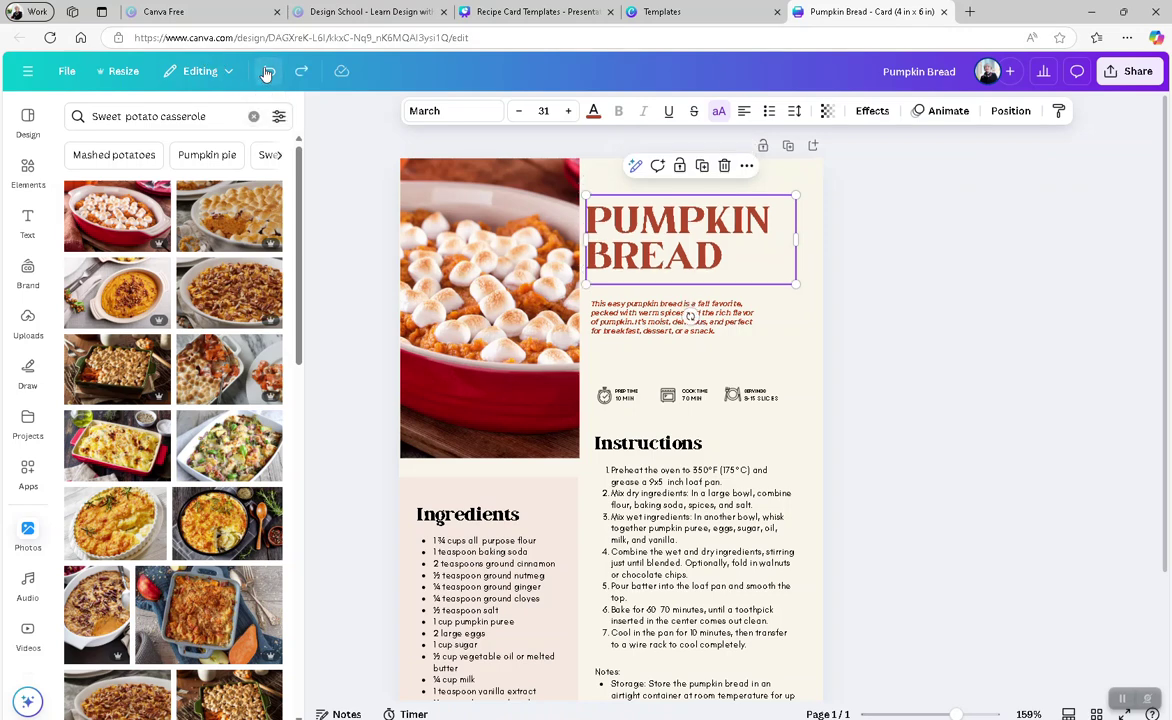
left_click(268, 72)
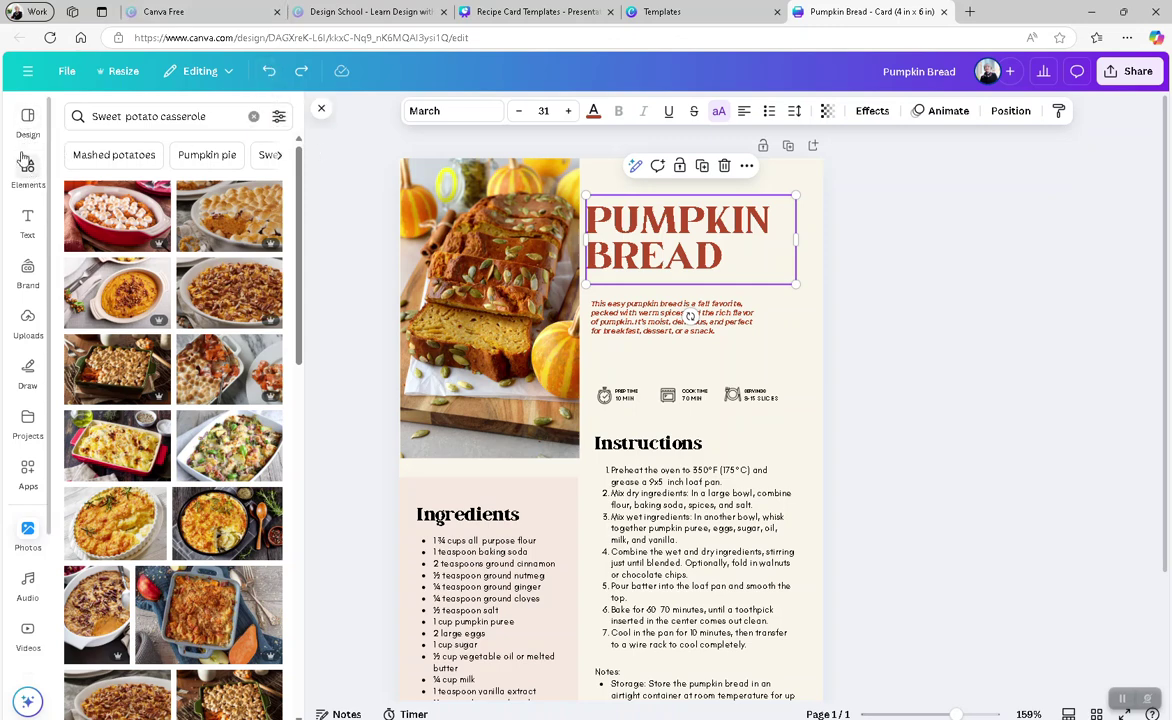
Look through the uploaded images, videos, audio and the file upload dialog without choosing a file, and bring up the design elements.
left_click(25, 323)
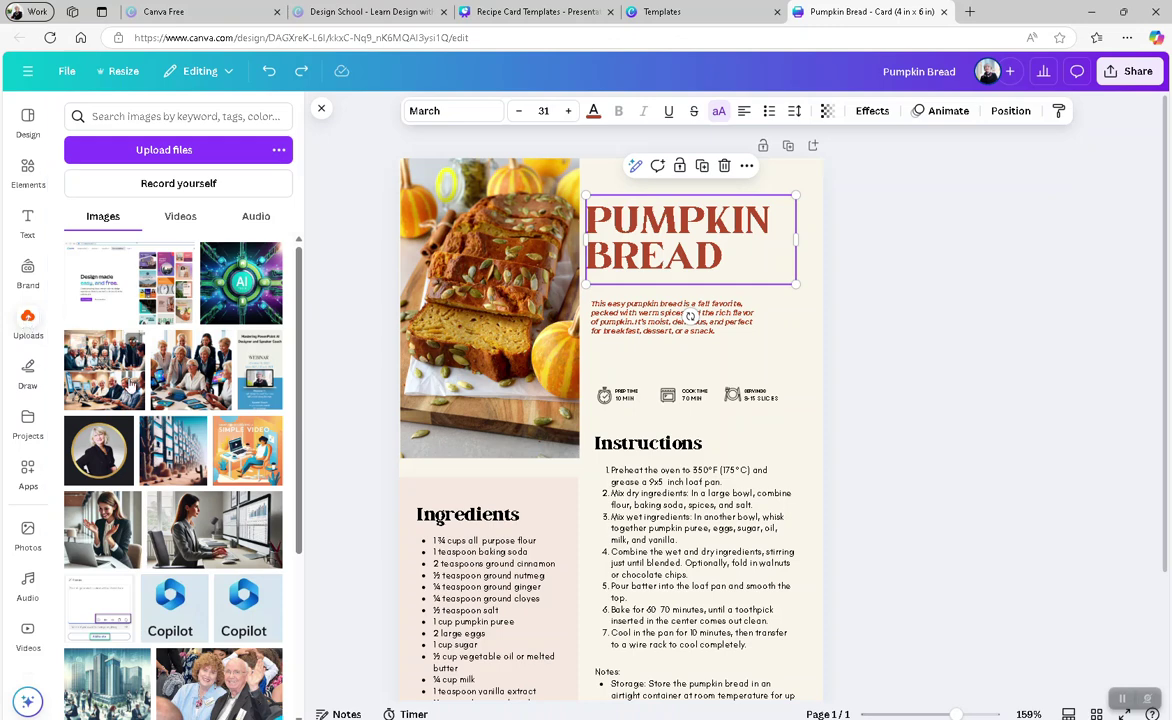
left_click(181, 222)
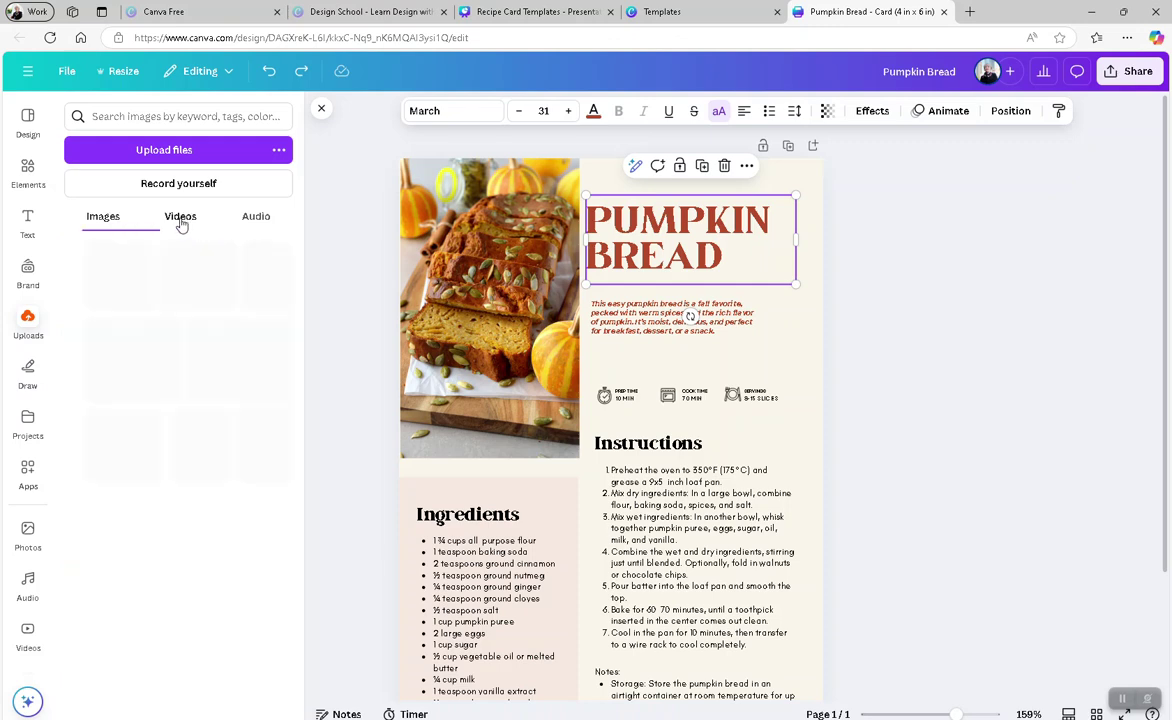
left_click(245, 220)
left_click(104, 224)
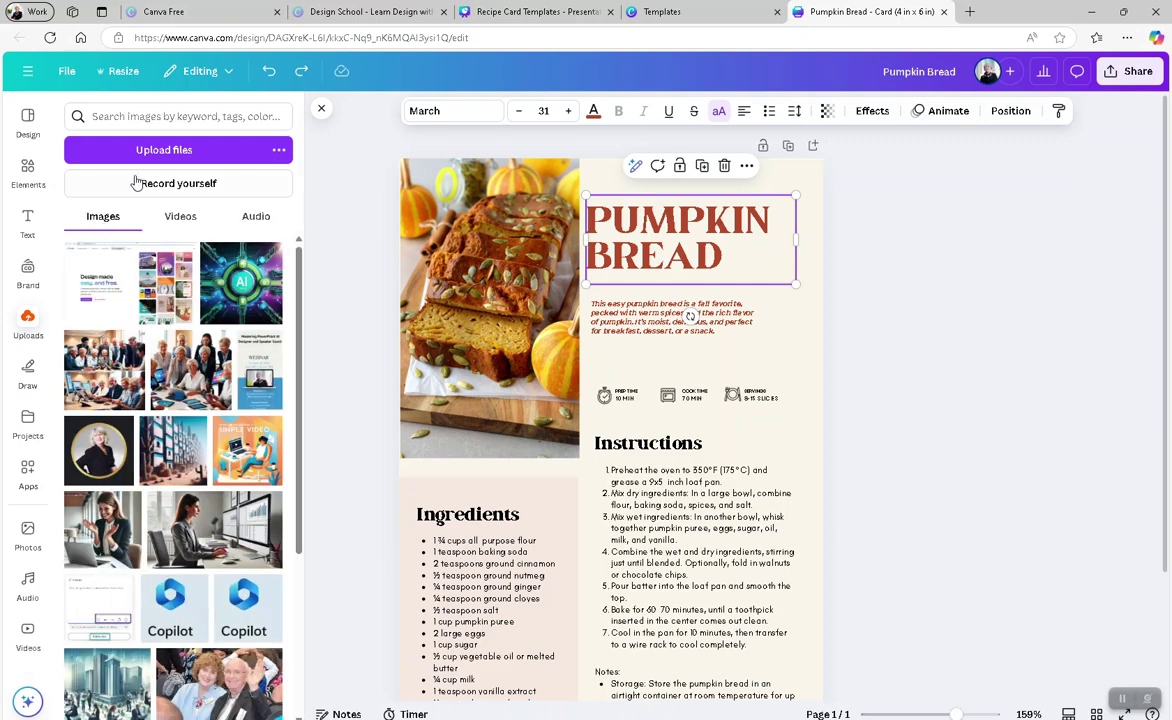
left_click(191, 152)
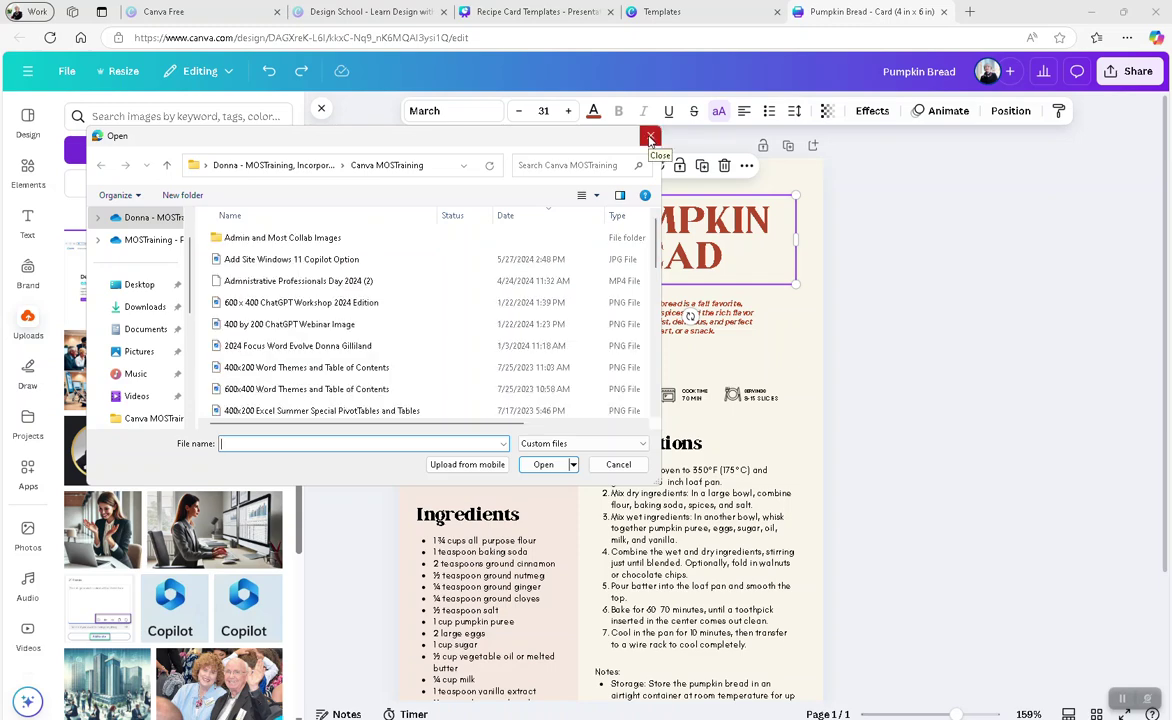
left_click(651, 138)
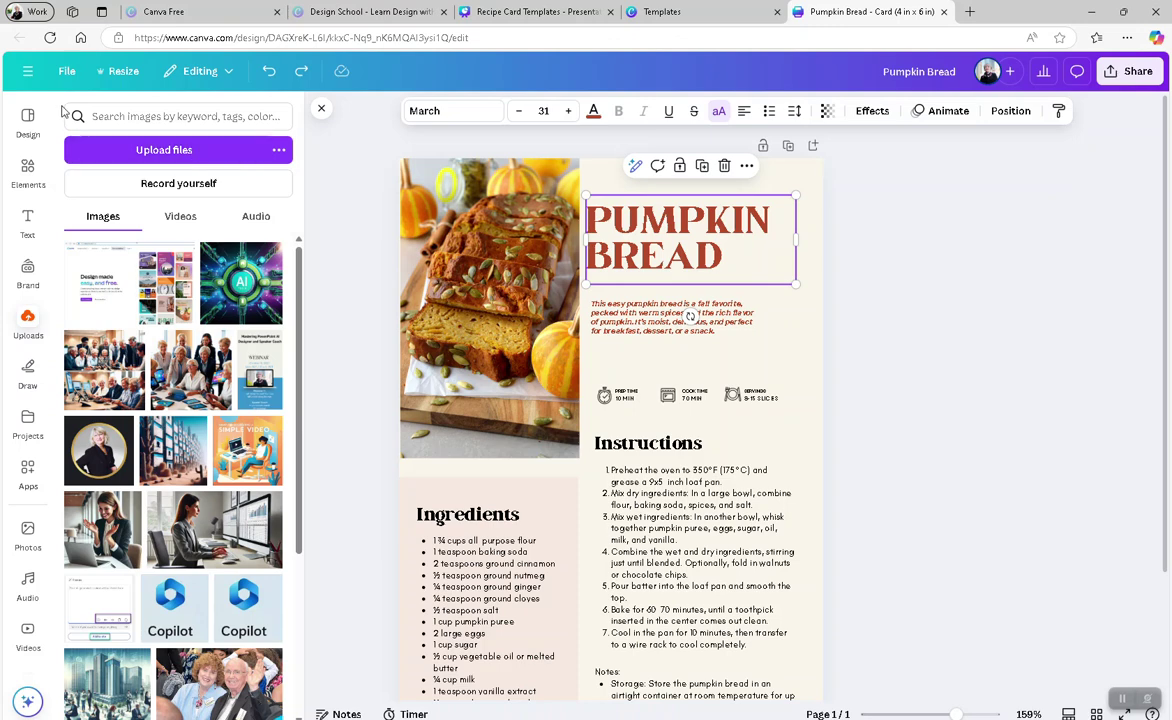
left_click(24, 172)
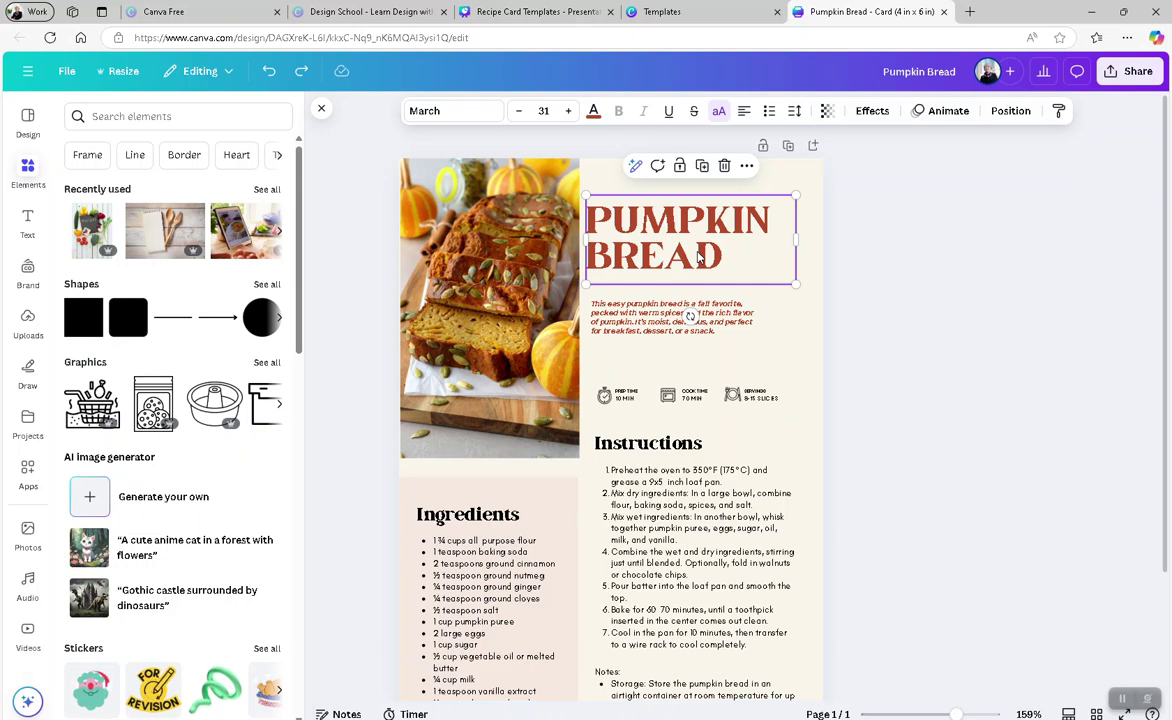
Duplicate the Pumpkin Bread card page to create a second page in the design.
scroll(675, 226, "down", 1)
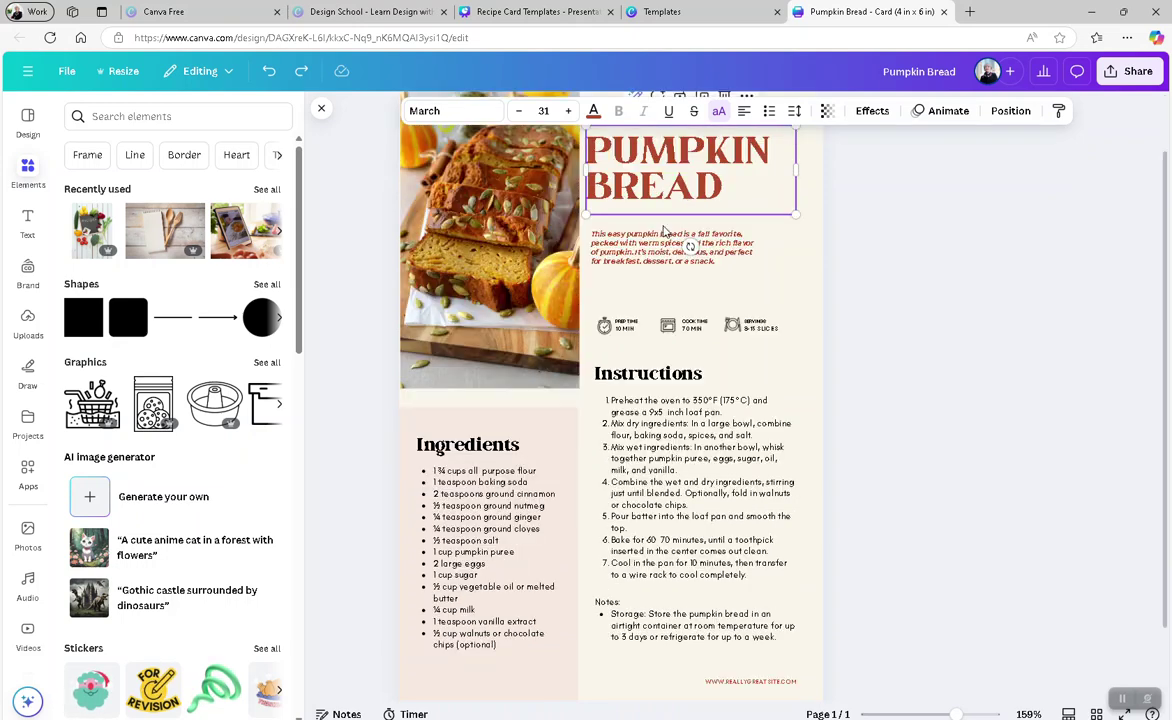
scroll(676, 228, "down", 1)
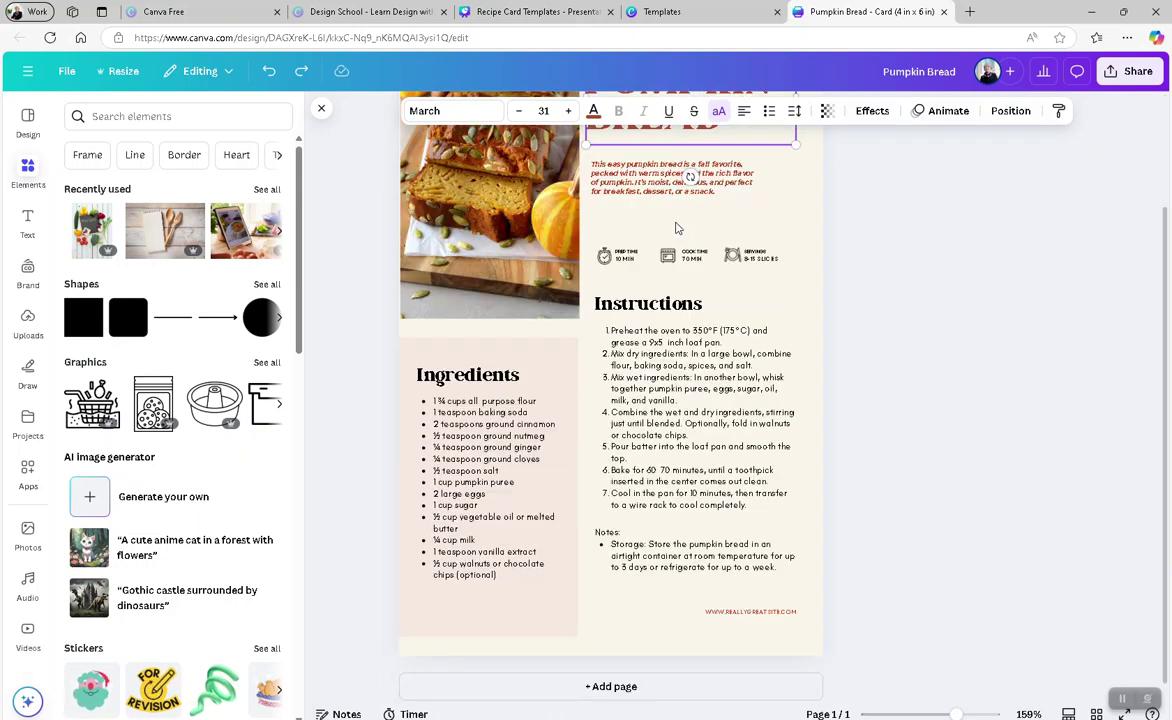
scroll(675, 228, "down", 1)
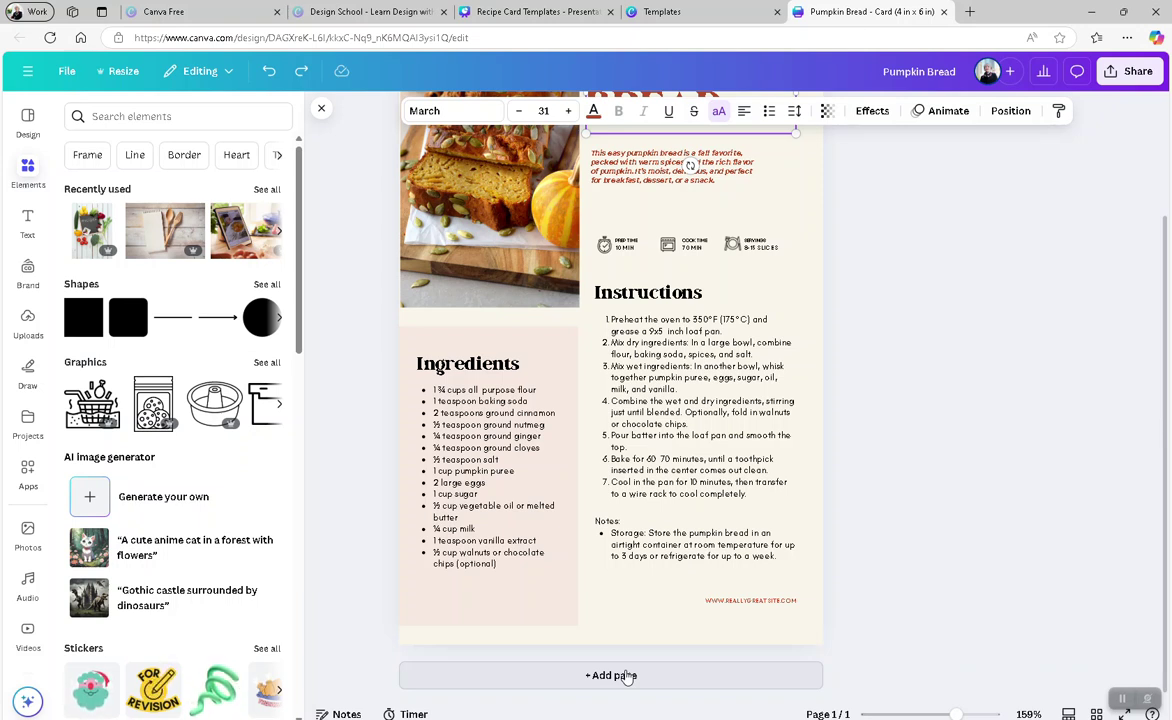
left_click(862, 198)
scroll(805, 298, "up", 3)
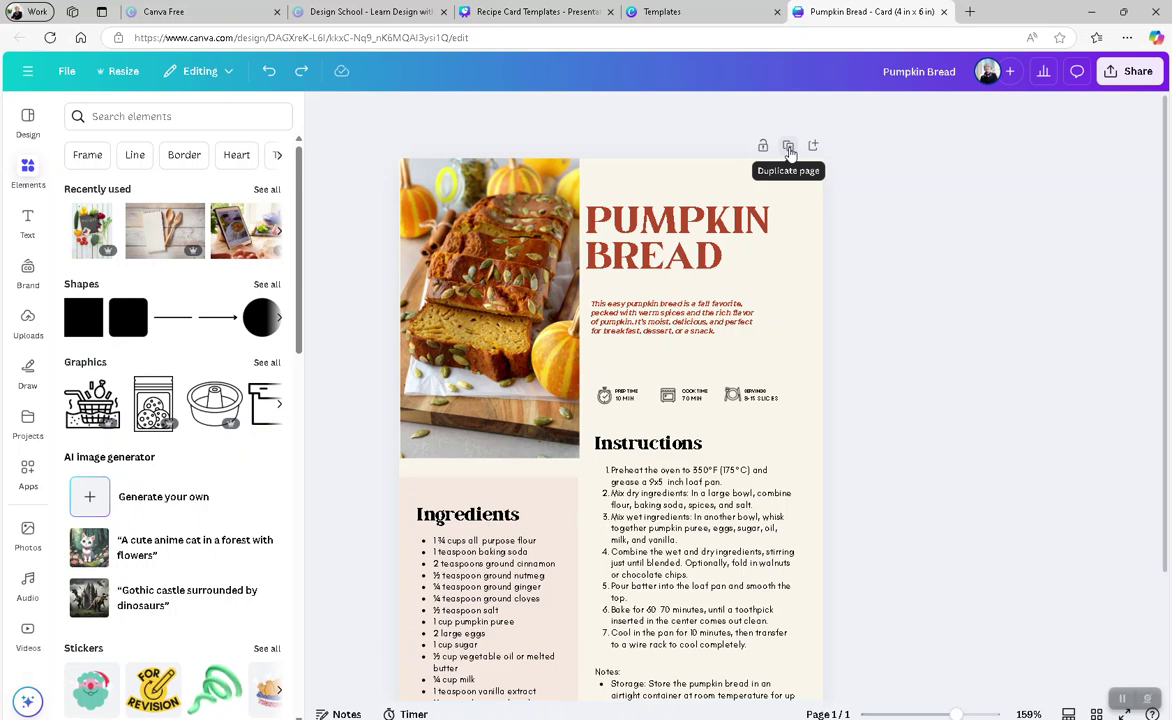
left_click(789, 149)
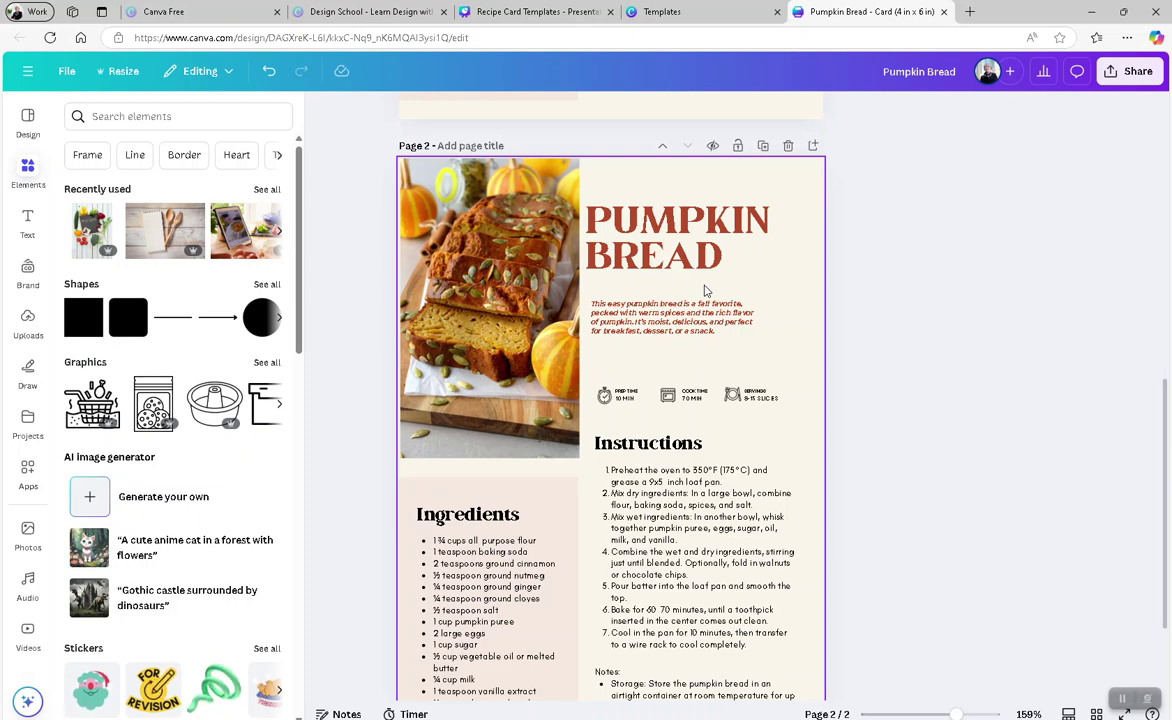
scroll(660, 245, "up", 3)
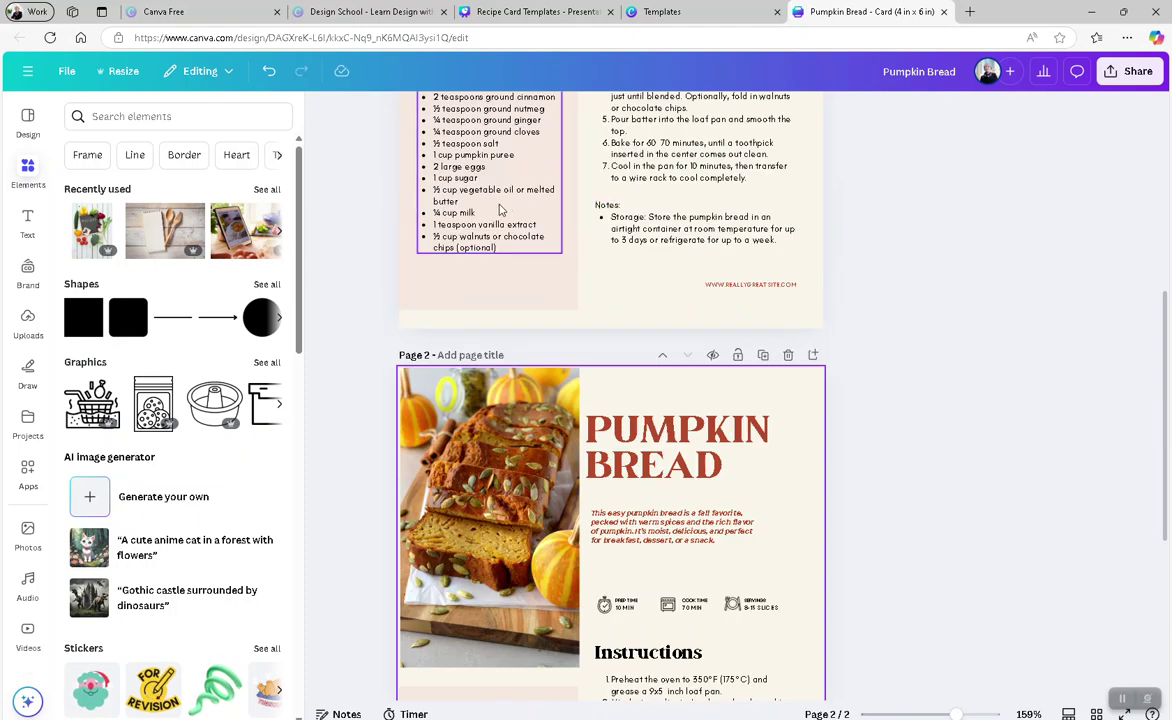
scroll(605, 343, "down", 5)
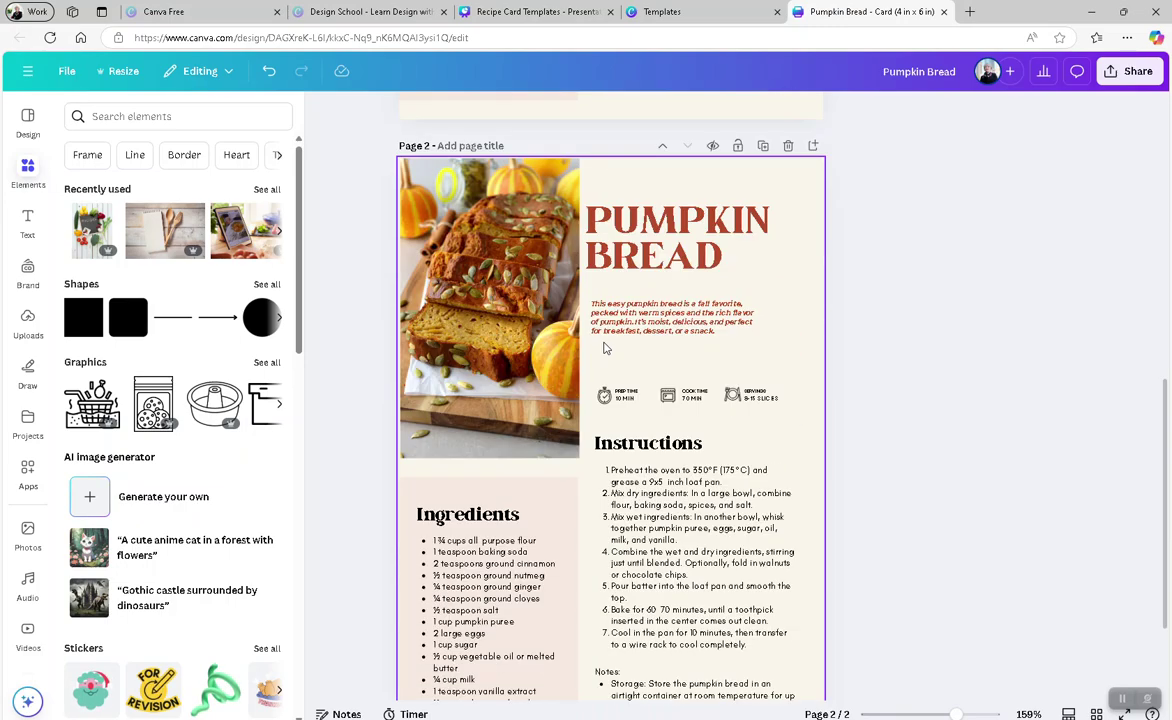
scroll(605, 343, "up", 10)
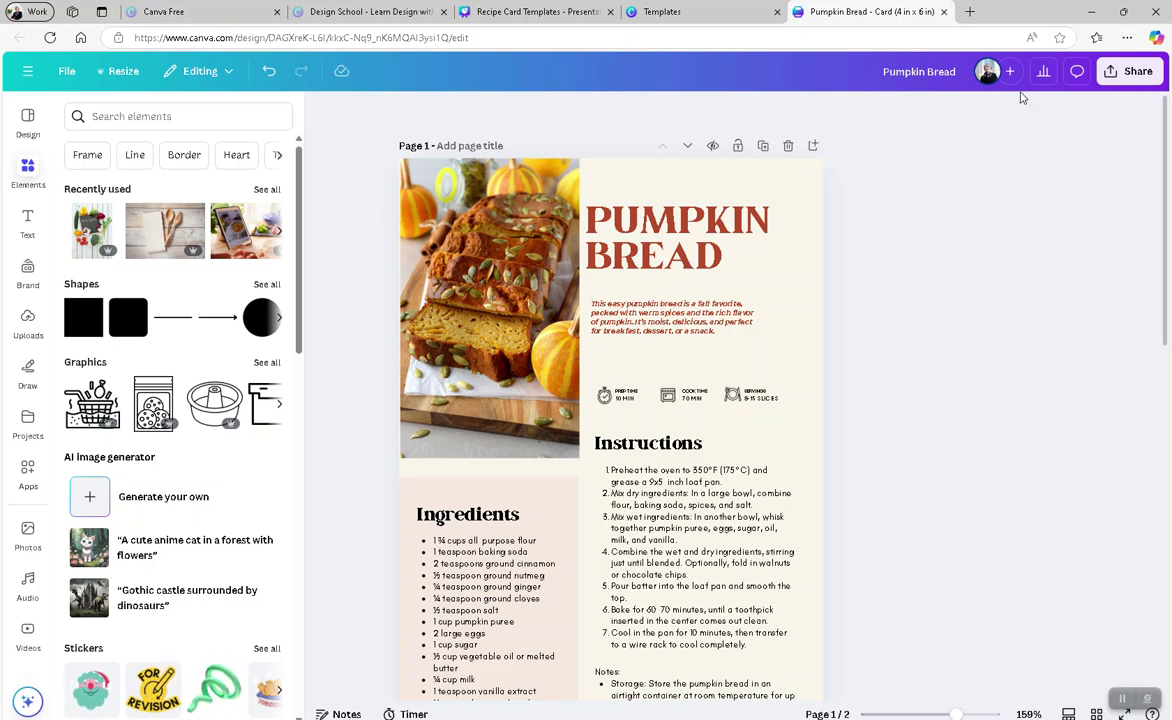
Examine the design's sharing and download options, including the available file types, without downloading anything.
left_click(1139, 74)
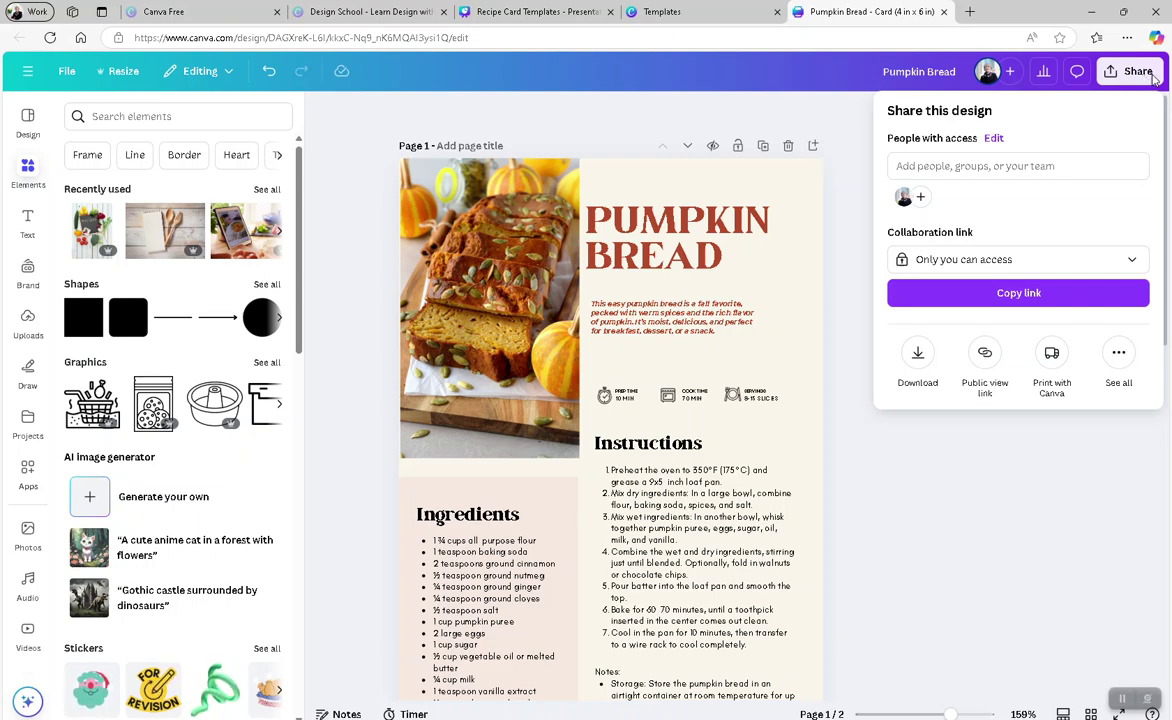
left_click(918, 355)
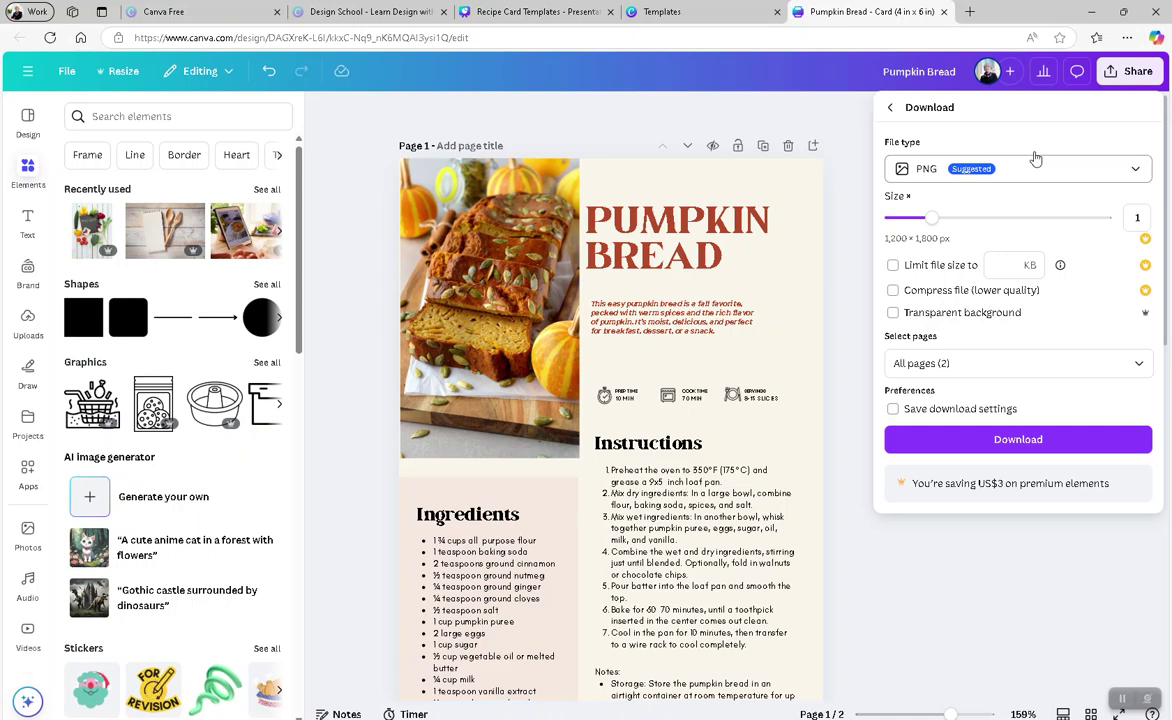
left_click(1137, 172)
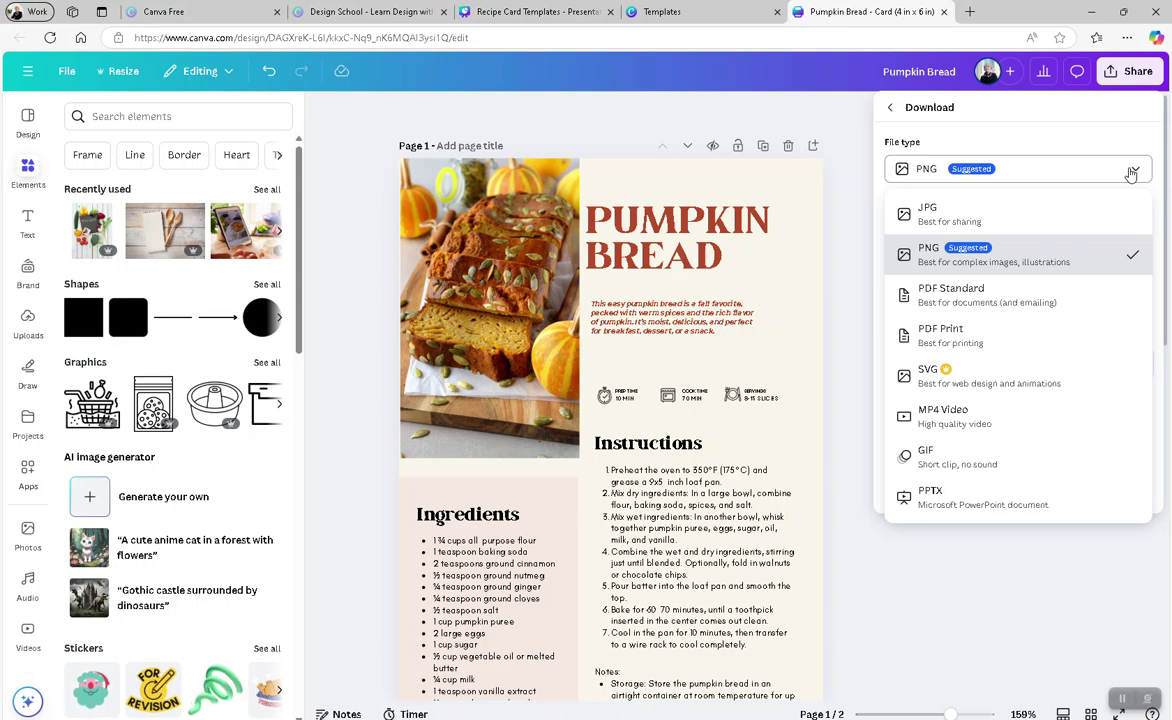
left_click(728, 112)
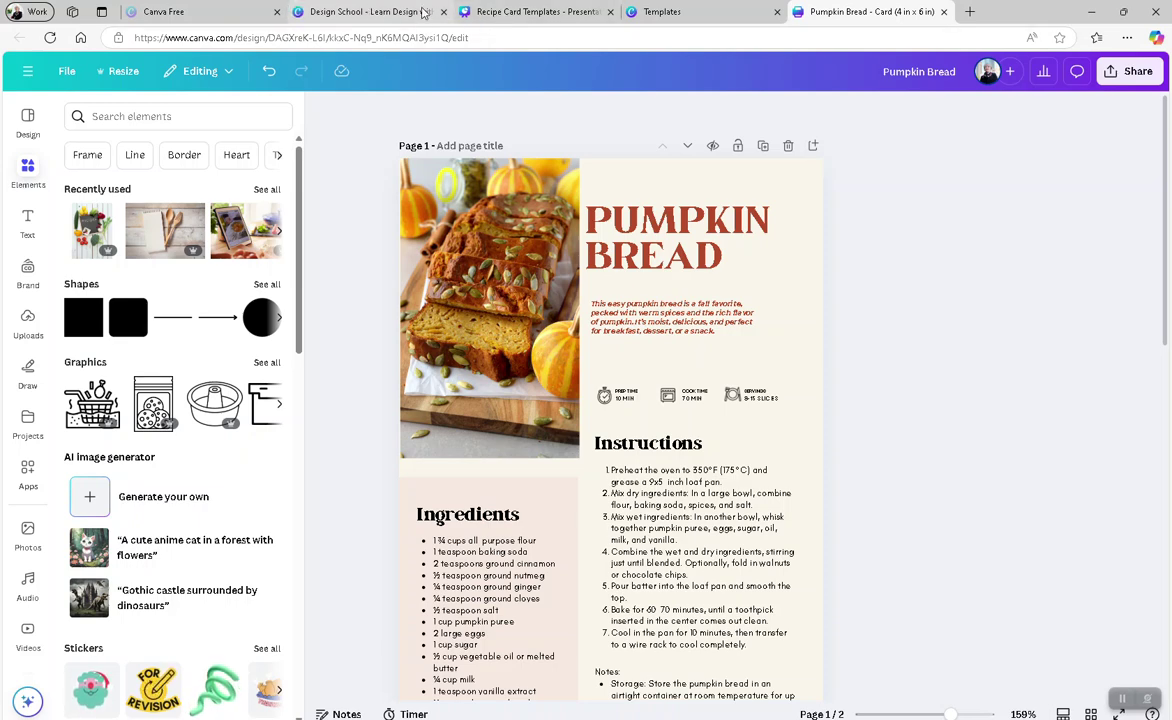
left_click(513, 12)
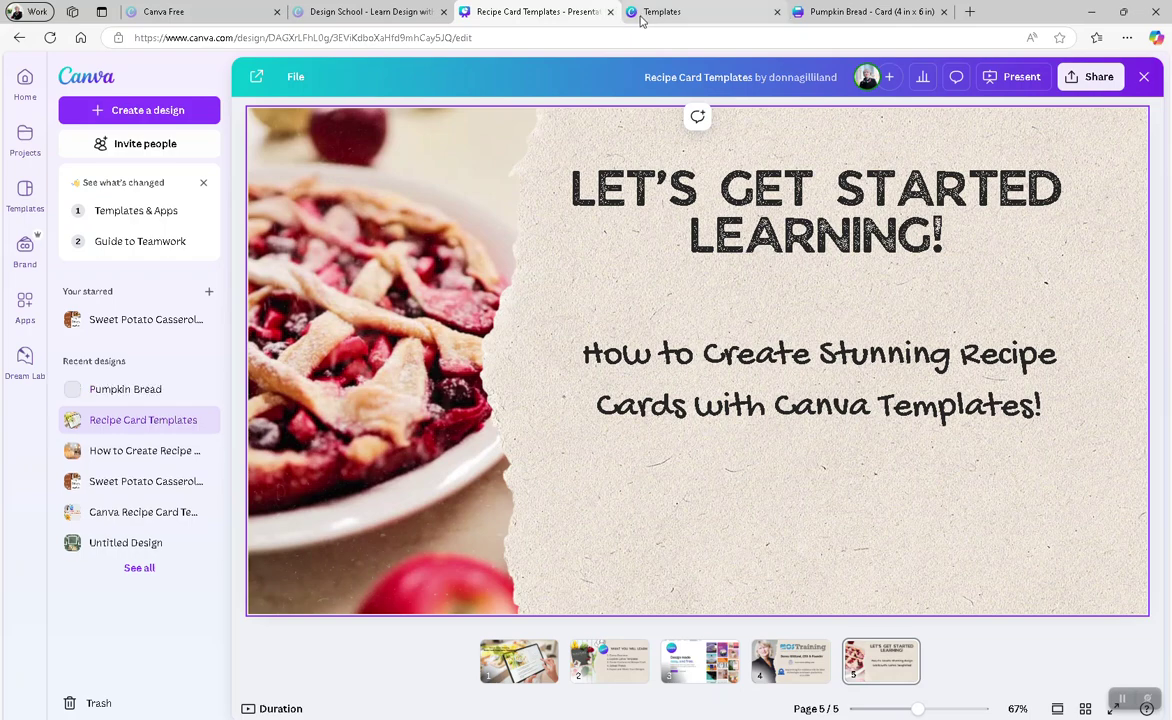
left_click(826, 12)
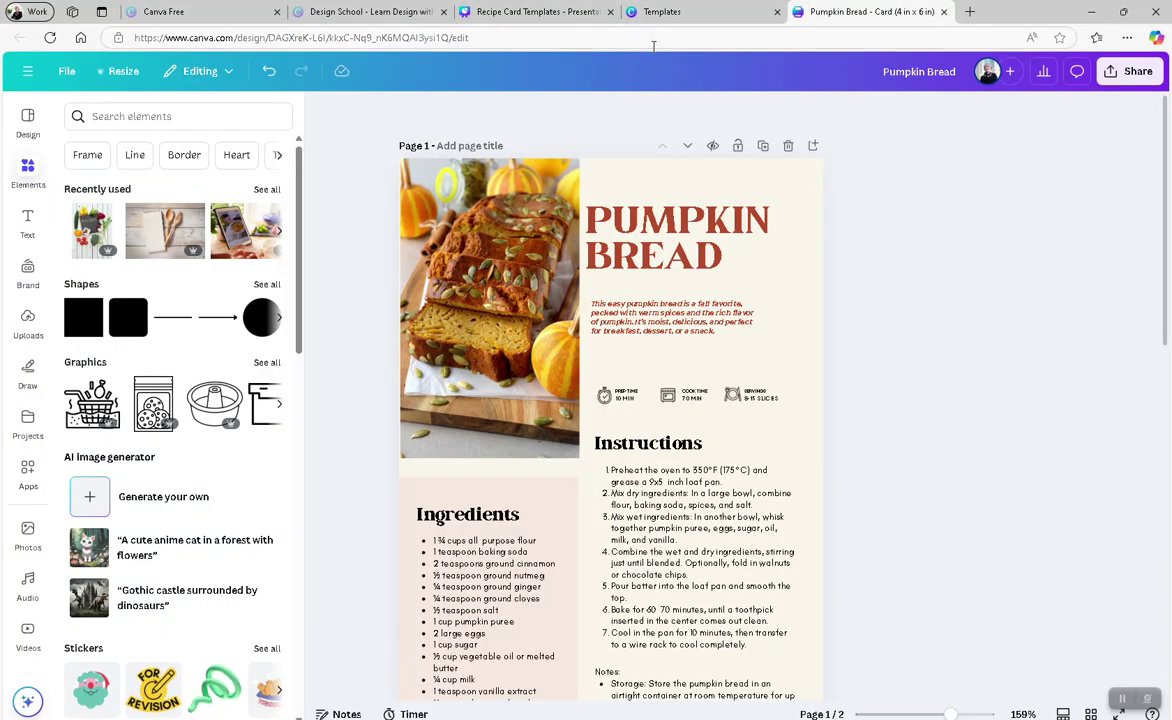
left_click(26, 120)
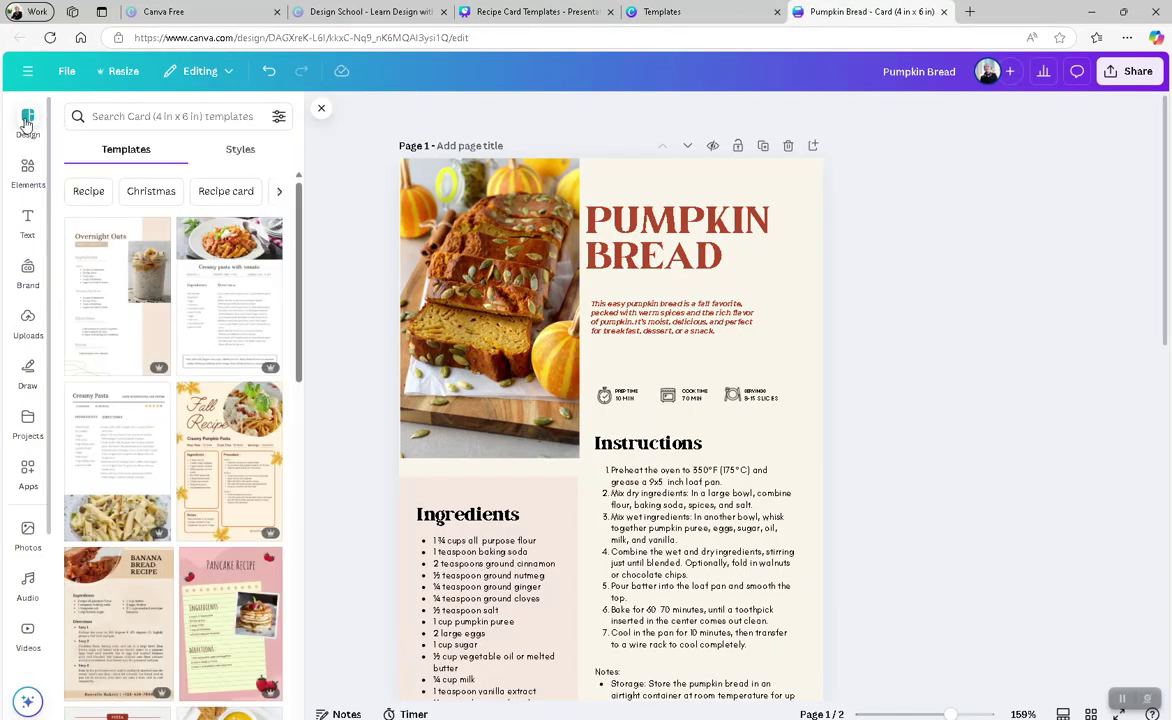
left_click(27, 71)
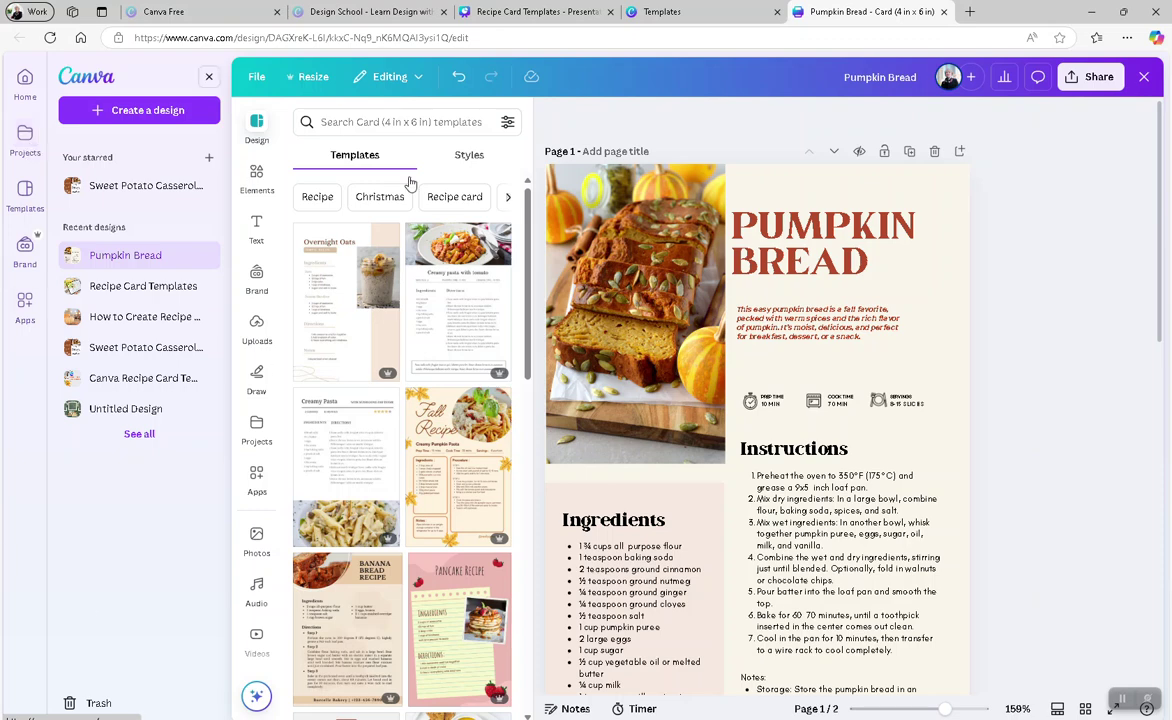
Look through the courses, certifications and tutorials offered on the Canva Design School page.
left_click(379, 17)
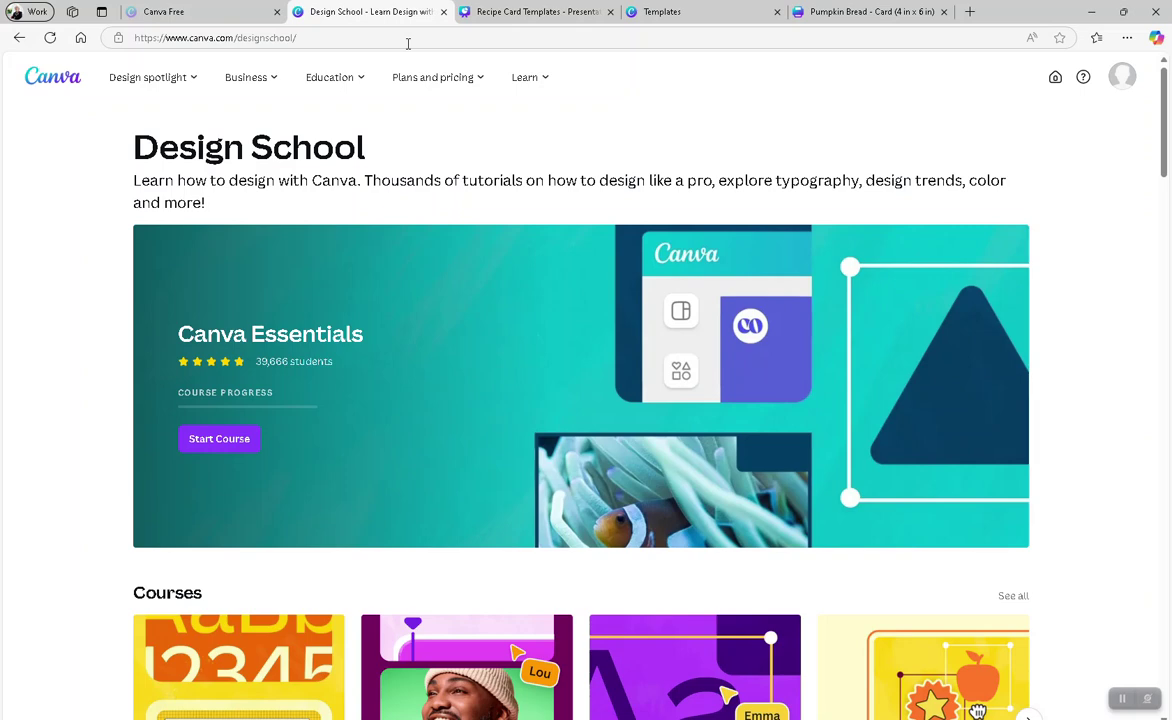
scroll(884, 158, "down", 3)
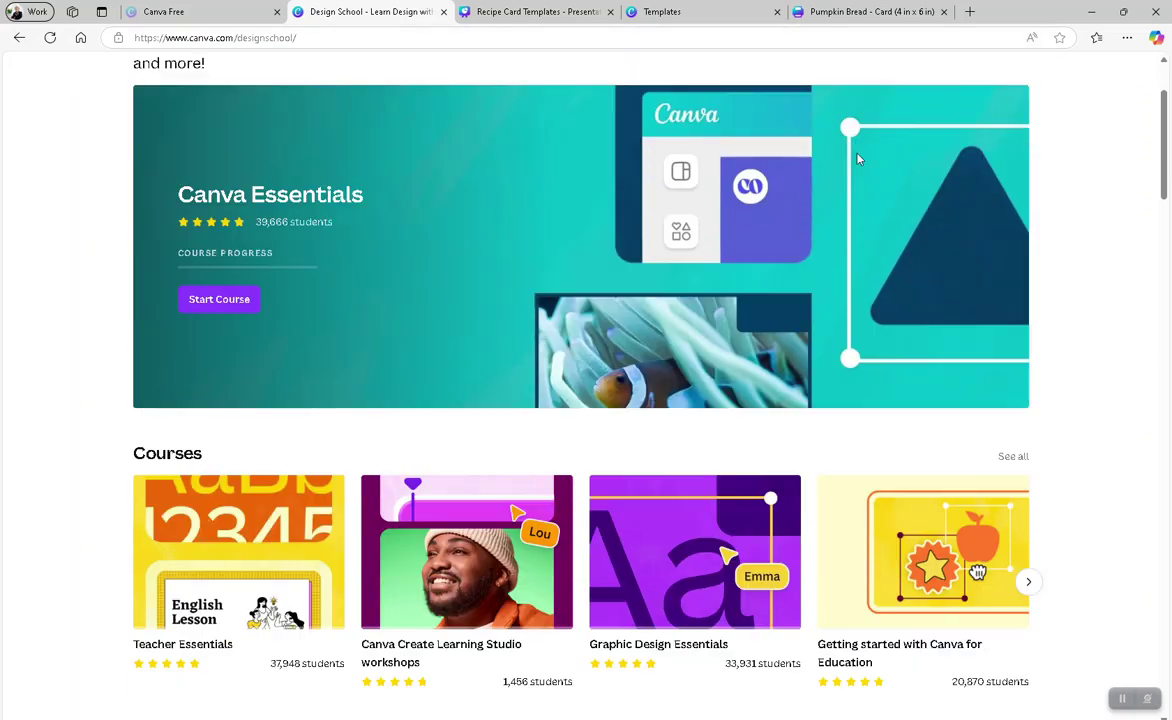
scroll(884, 158, "down", 2)
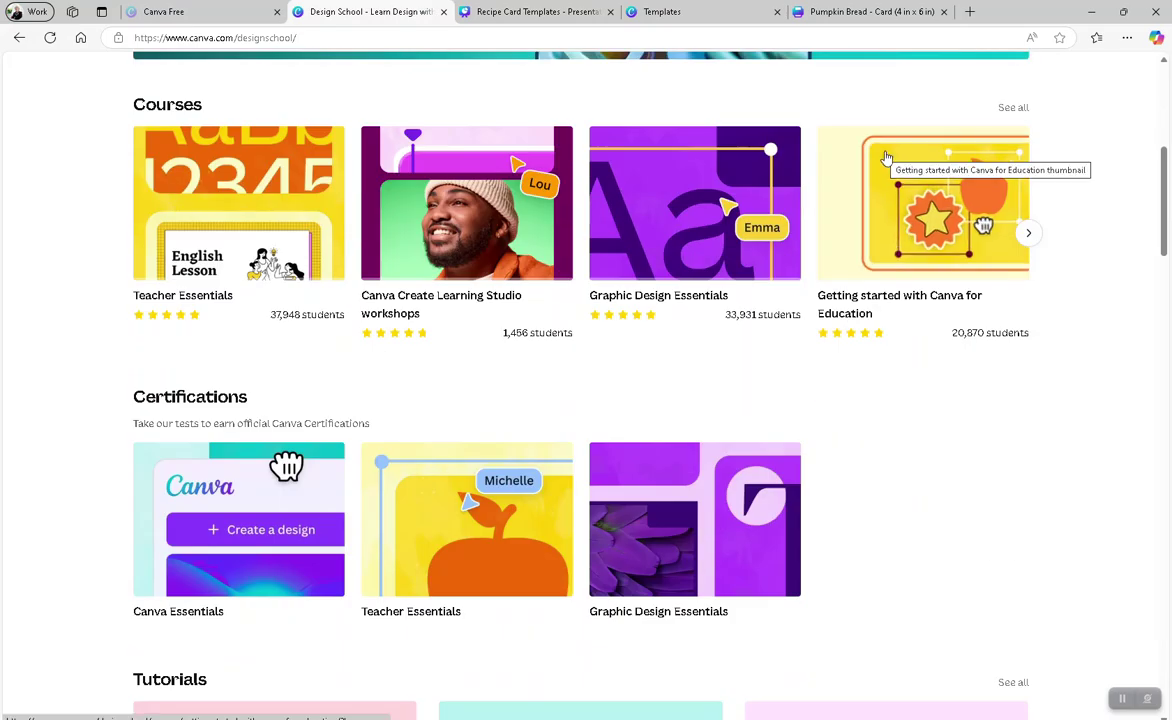
scroll(884, 158, "down", 3)
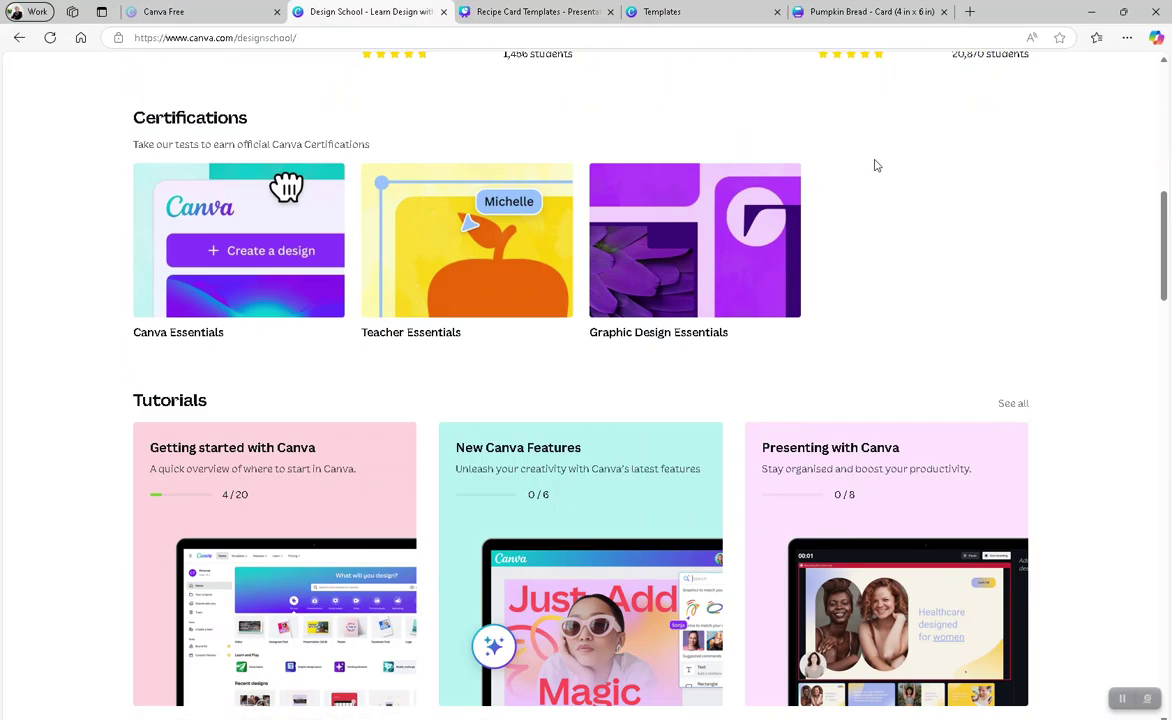
scroll(876, 165, "down", 2)
scroll(876, 165, "down", 2)
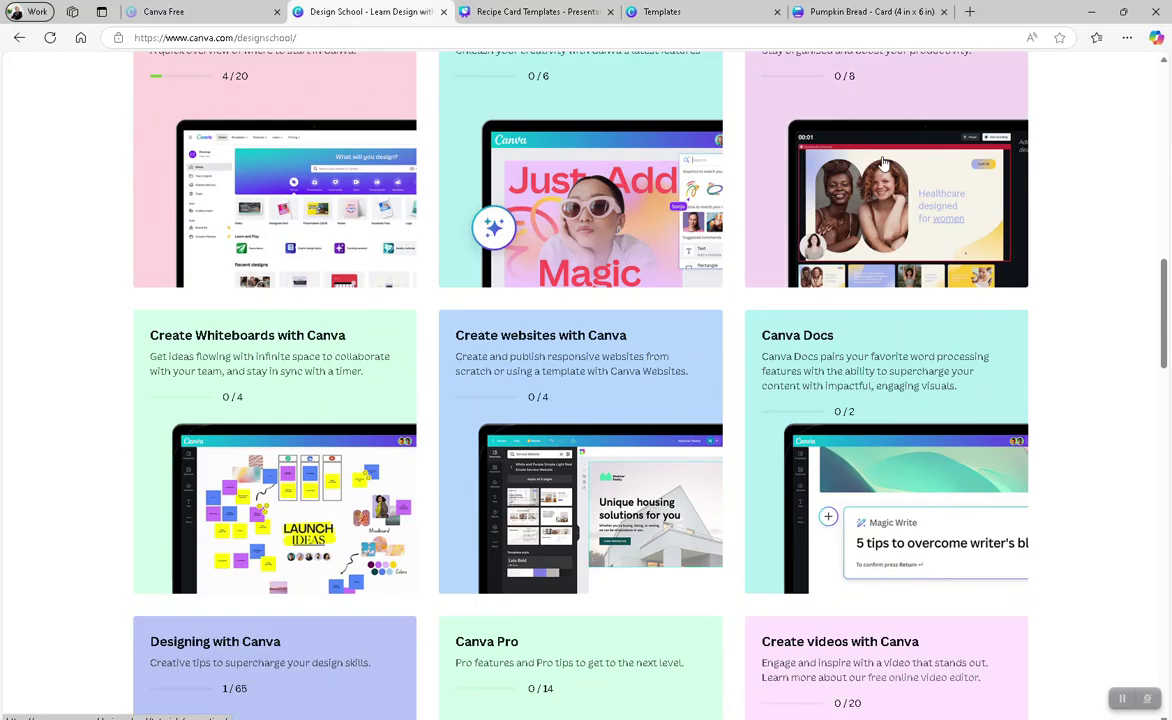
scroll(884, 164, "down", 4)
scroll(884, 164, "down", 14)
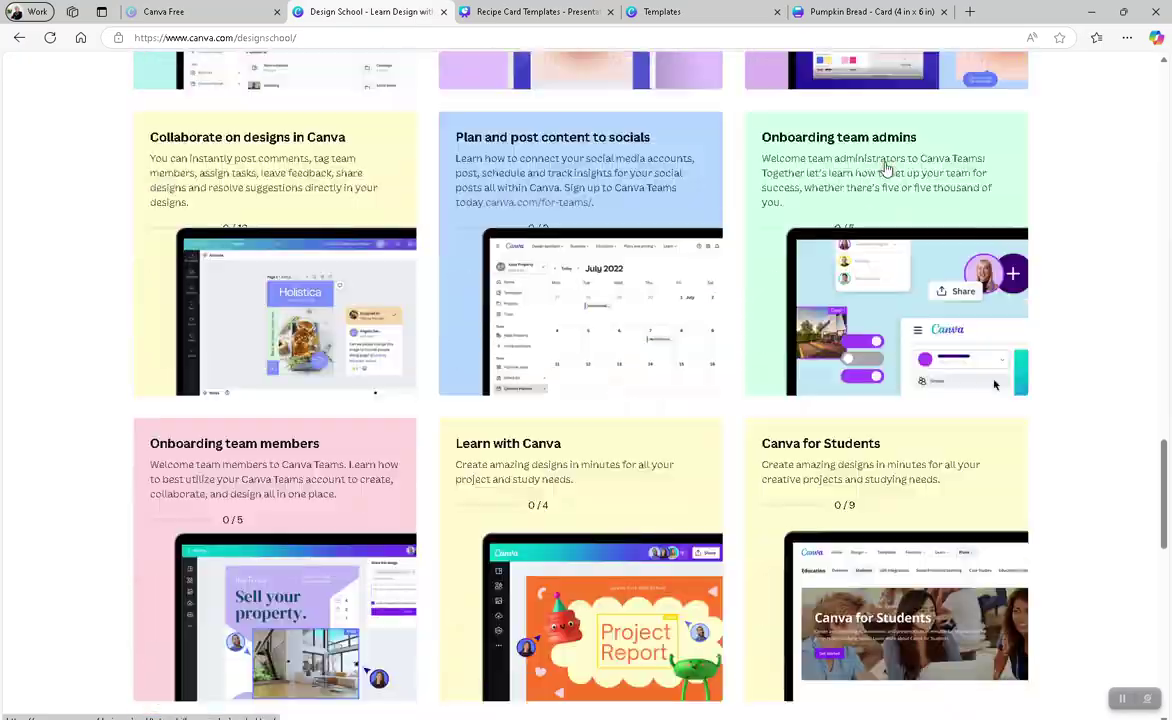
scroll(882, 174, "down", 2)
scroll(882, 170, "up", 15)
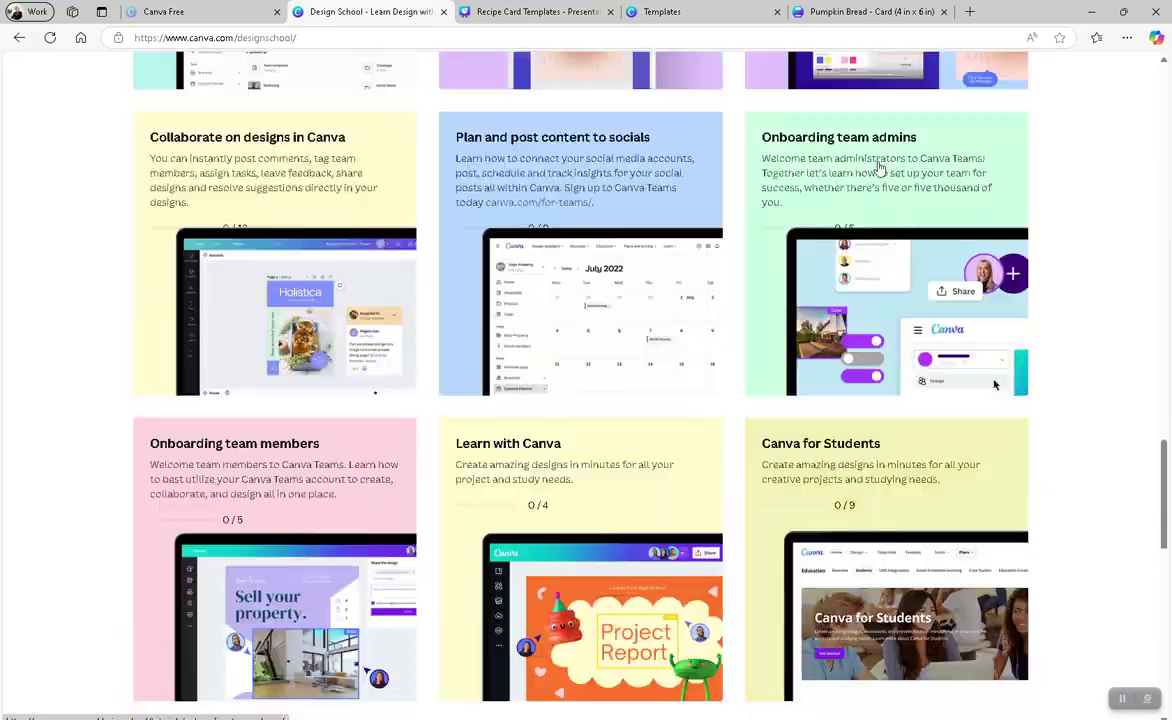
scroll(885, 150, "up", 10)
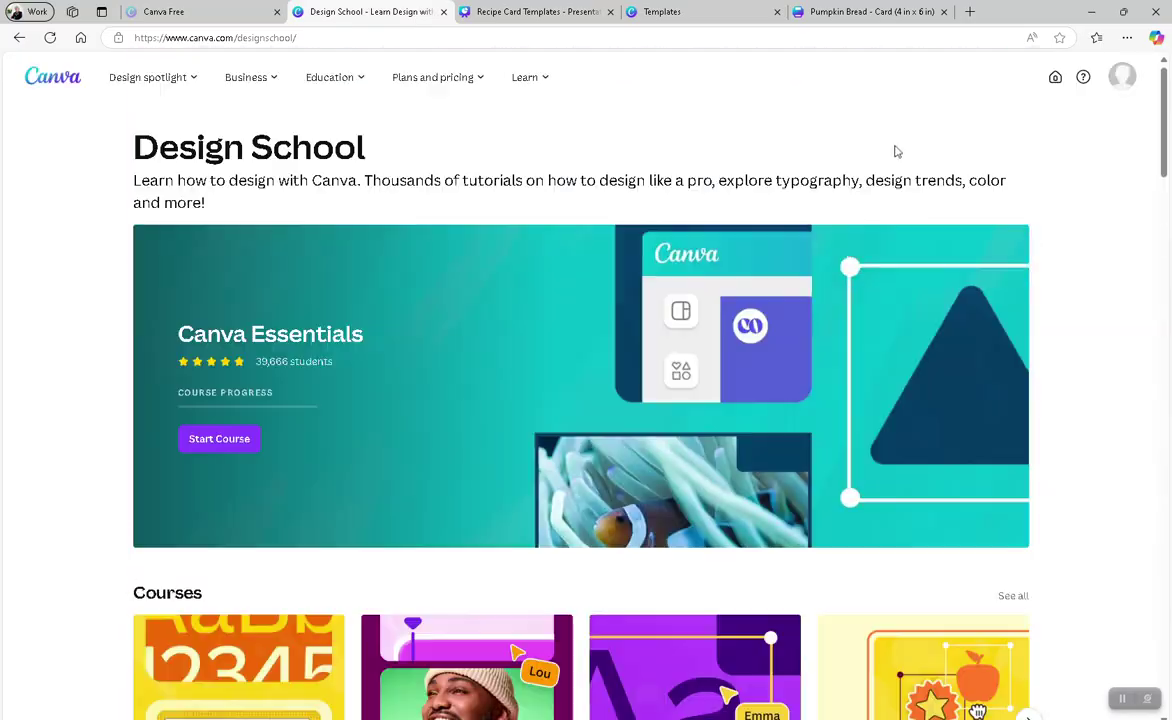